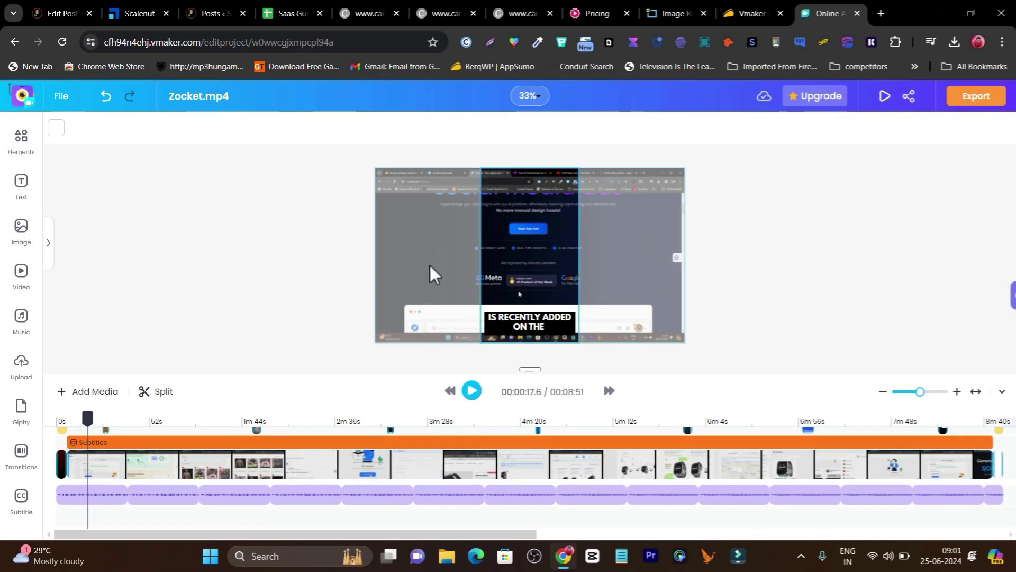
- Move and resize the screen-recording video so it sits just above the subtitle caption box
{"action": "mouse_move", "coordinate": [514, 236]}
{"action": "left_mouse_down"}
{"action": "mouse_move", "coordinate": [548, 234]}
{"action": "mouse_move", "coordinate": [523, 233]}
{"action": "left_mouse_up"}
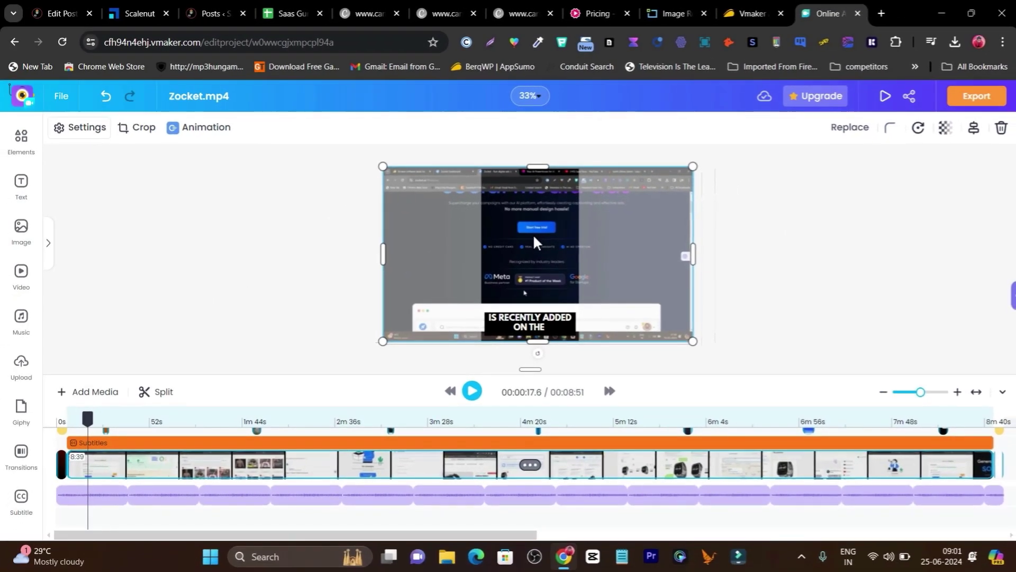
{"action": "mouse_move", "coordinate": [532, 233]}
{"action": "left_mouse_down"}
{"action": "mouse_move", "coordinate": [596, 242]}
{"action": "mouse_move", "coordinate": [513, 235]}
{"action": "mouse_move", "coordinate": [547, 237]}
{"action": "mouse_move", "coordinate": [529, 236]}
{"action": "left_mouse_up"}
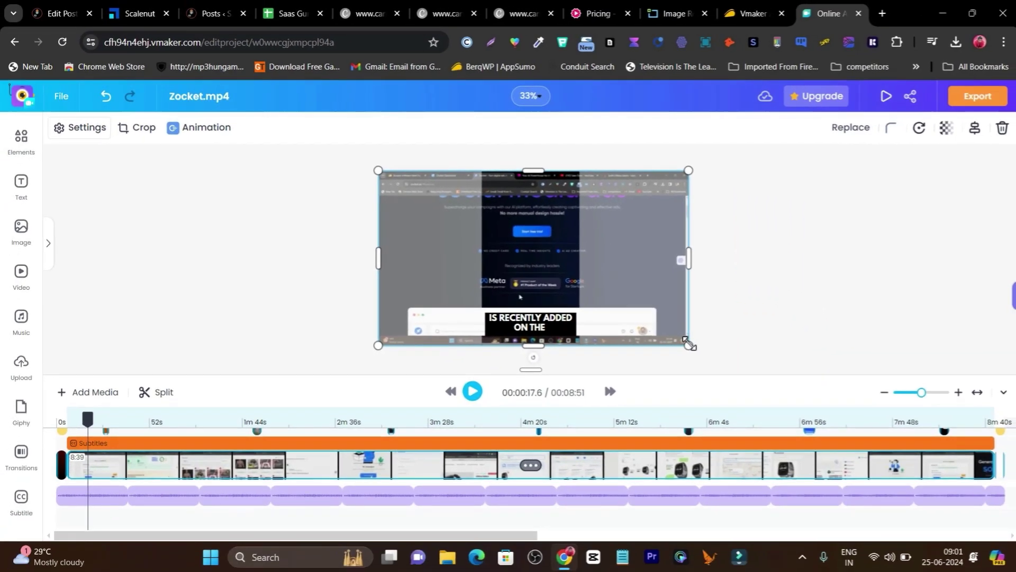
{"action": "mouse_move", "coordinate": [597, 300]}
{"action": "left_mouse_down"}
{"action": "mouse_move", "coordinate": [560, 285]}
{"action": "mouse_move", "coordinate": [580, 302]}
{"action": "left_mouse_up"}
{"action": "left_click_drag", "start_coordinate": [474, 251], "coordinate": [554, 285]}
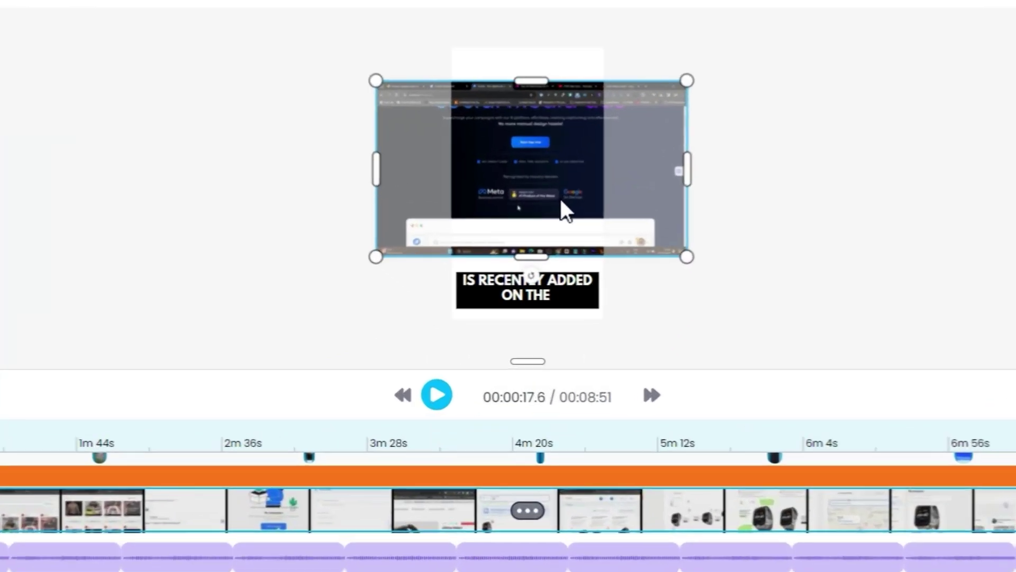
{"action": "left_click_drag", "start_coordinate": [577, 197], "coordinate": [575, 176]}
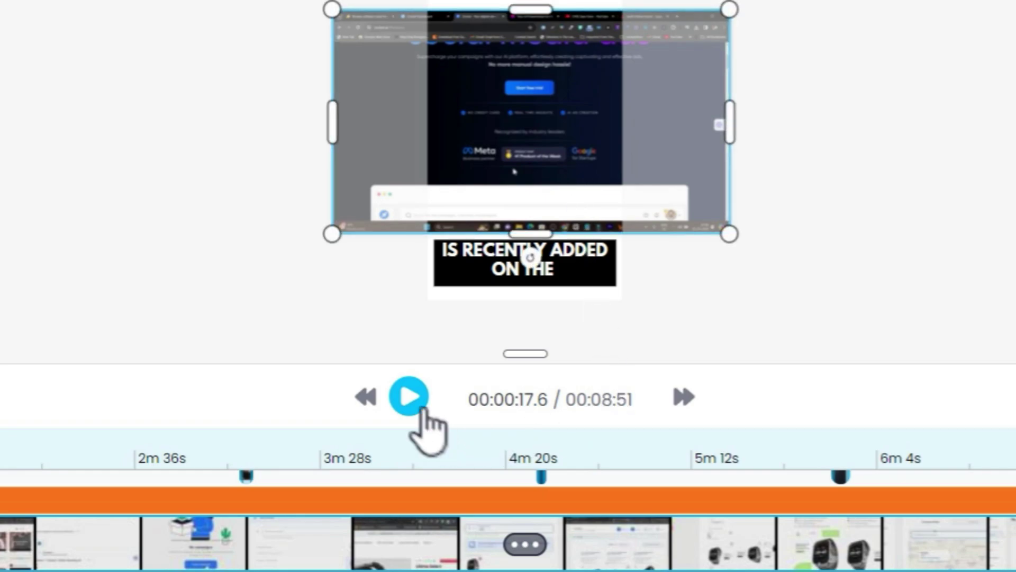
- Preview the vertical clip and pause it at about 0:29.7
{"action": "left_click", "coordinate": [408, 397]}
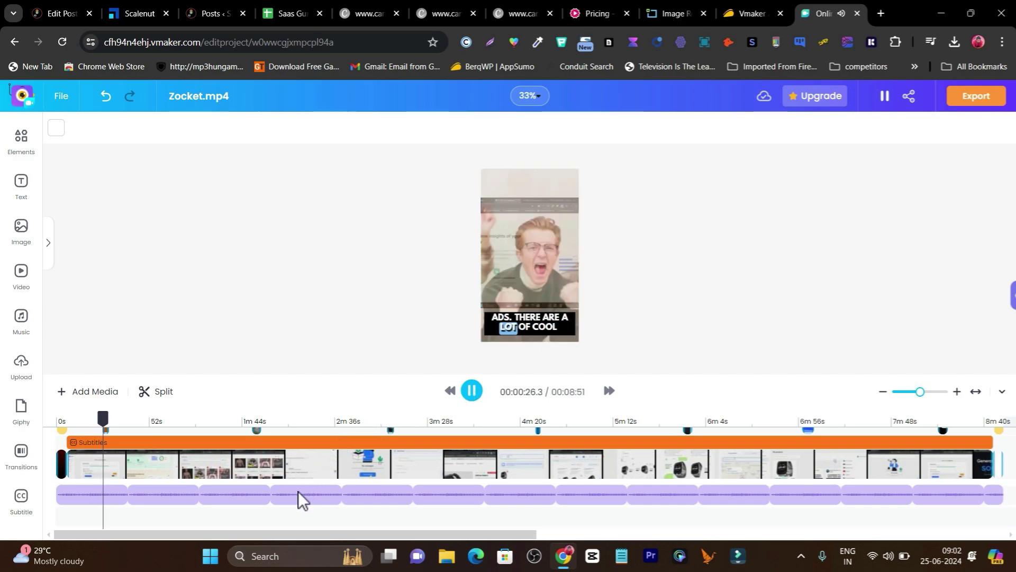
{"action": "mouse_move", "coordinate": [297, 486]}
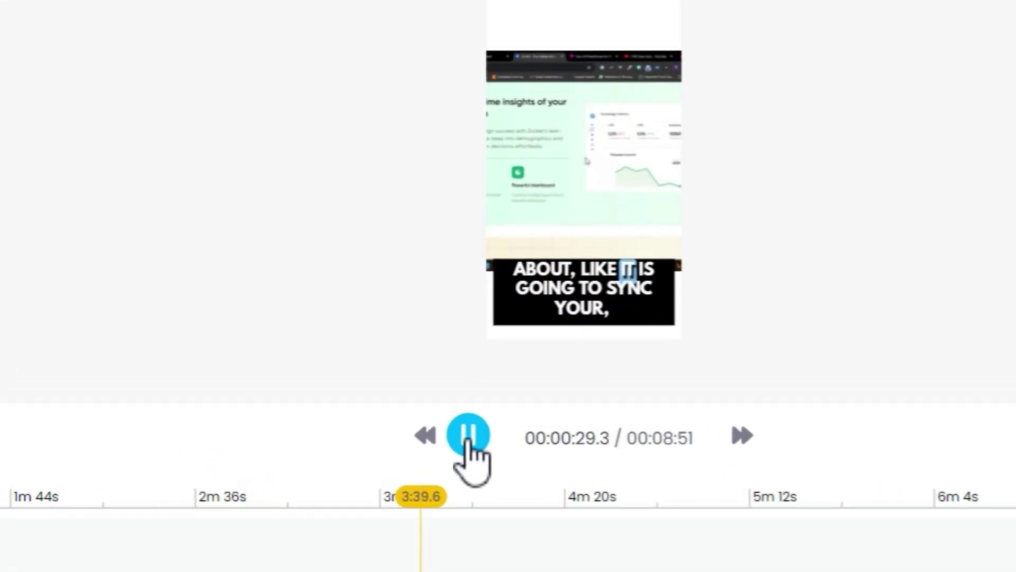
{"action": "left_click", "coordinate": [472, 424]}
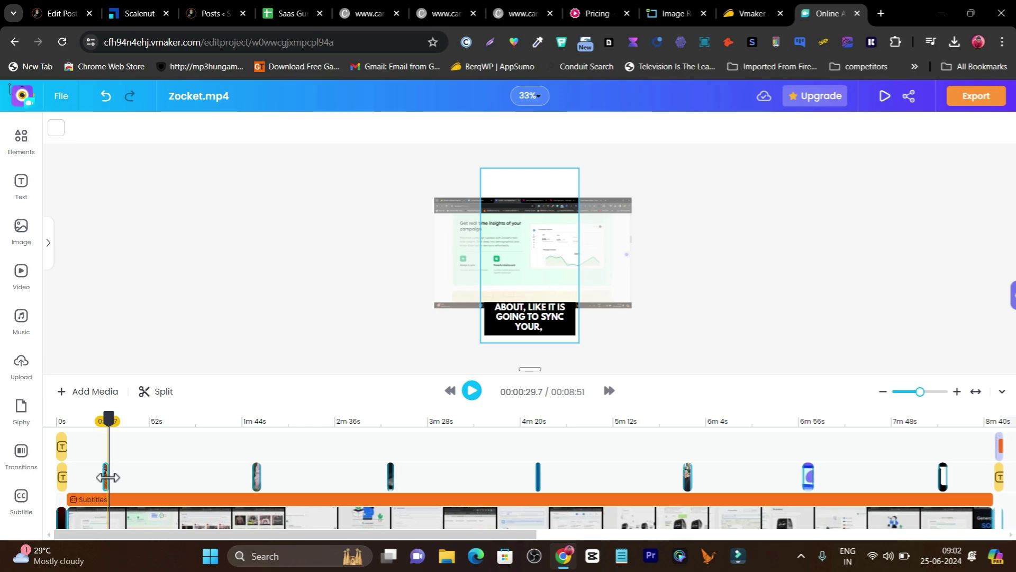
- Check the clip at 1:52, 7:03, 5:54 and the Subscribe end screen near 8:48
{"action": "scroll", "coordinate": [211, 497], "scroll_direction": "down", "scroll_amount": 2}
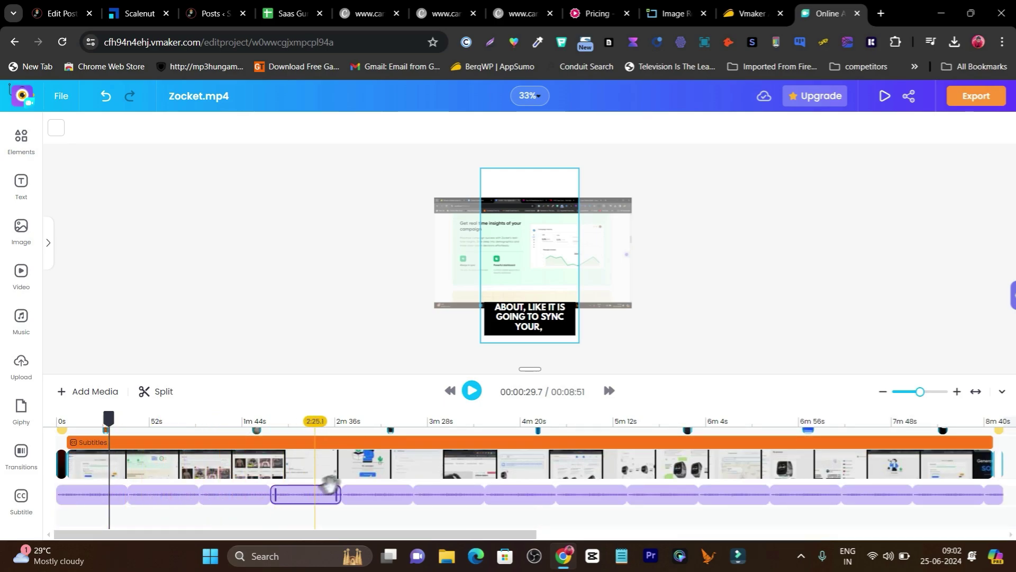
{"action": "scroll", "coordinate": [334, 487], "scroll_direction": "up", "scroll_amount": 2}
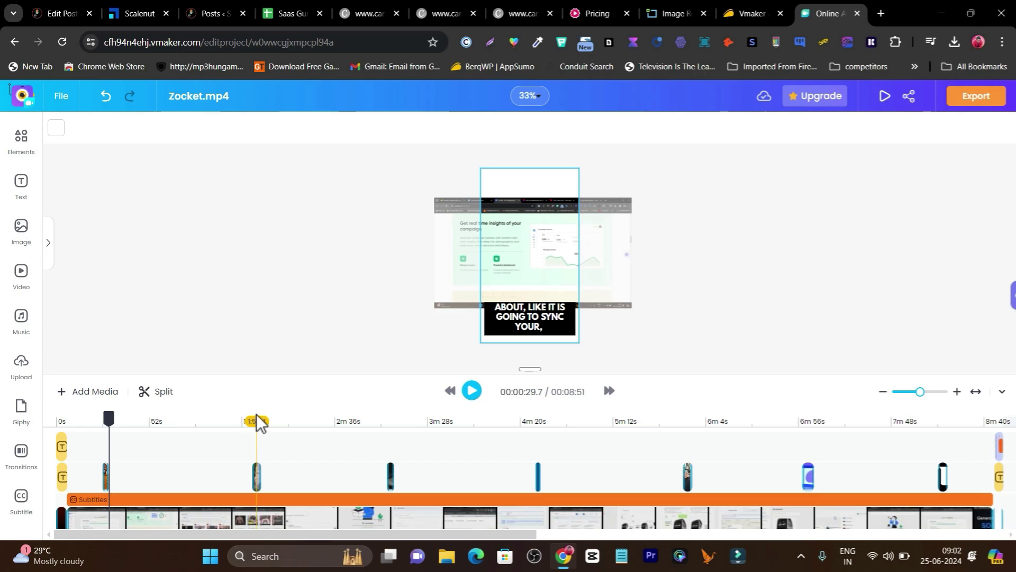
{"action": "left_click", "coordinate": [257, 422]}
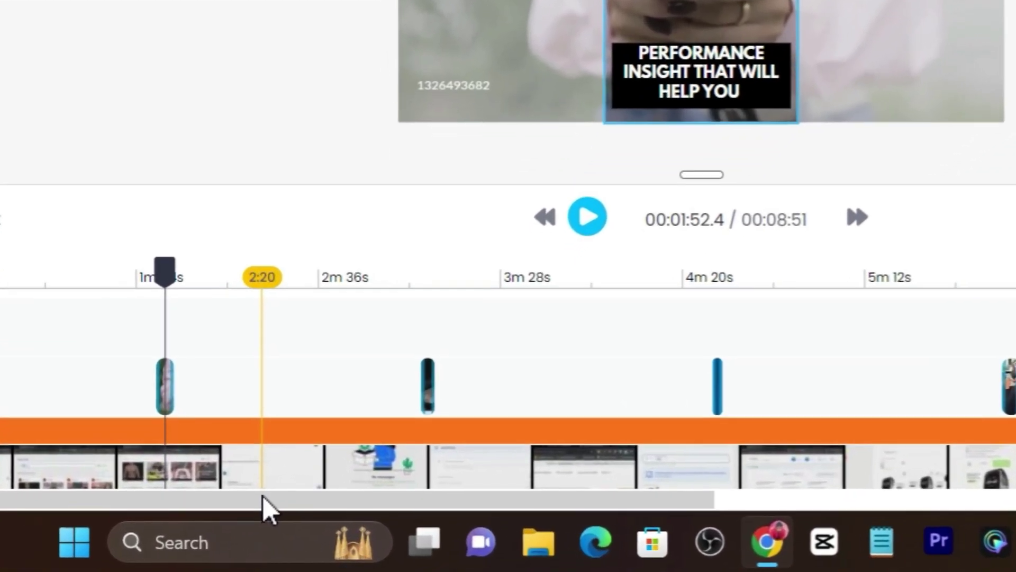
{"action": "left_click_drag", "start_coordinate": [306, 537], "coordinate": [465, 534]}
{"action": "left_click_drag", "start_coordinate": [574, 504], "coordinate": [476, 503]}
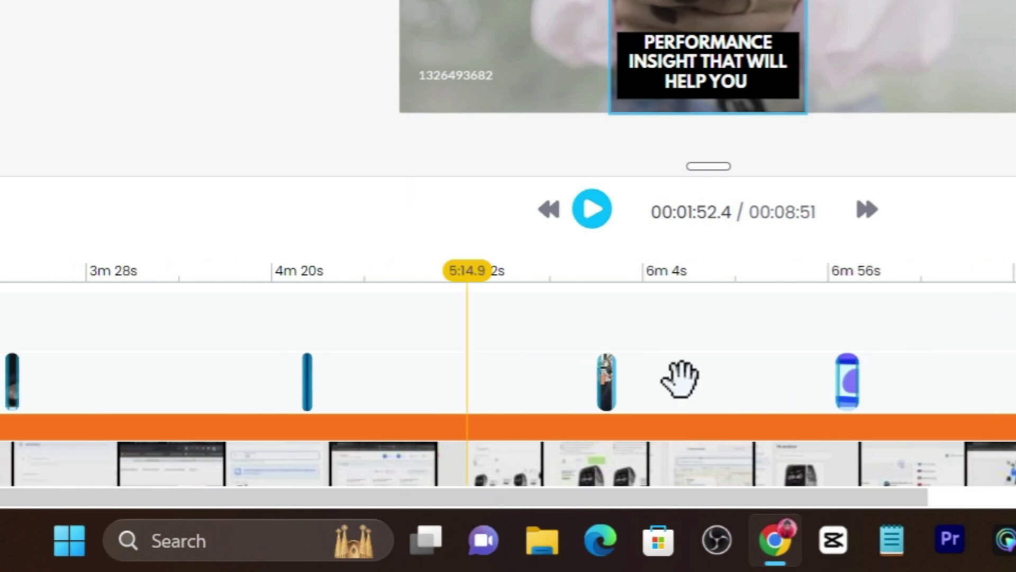
{"action": "left_click", "coordinate": [797, 273]}
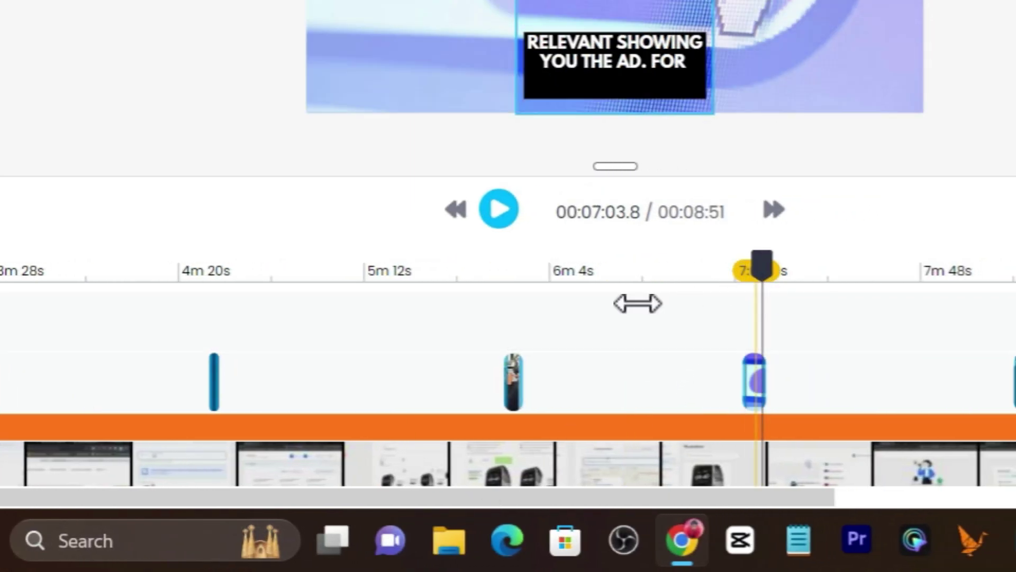
{"action": "left_click", "coordinate": [518, 264]}
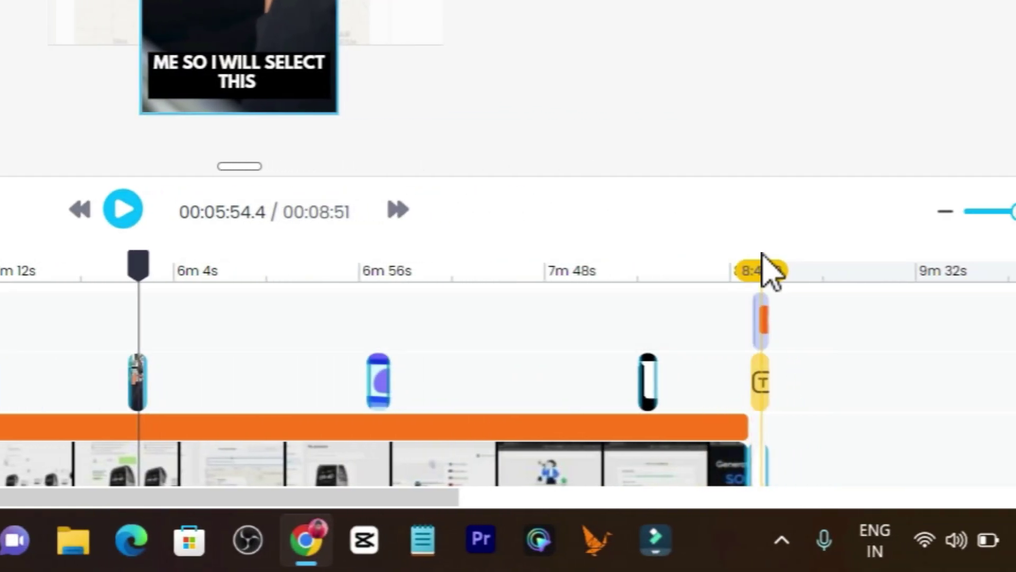
{"action": "left_click", "coordinate": [762, 267]}
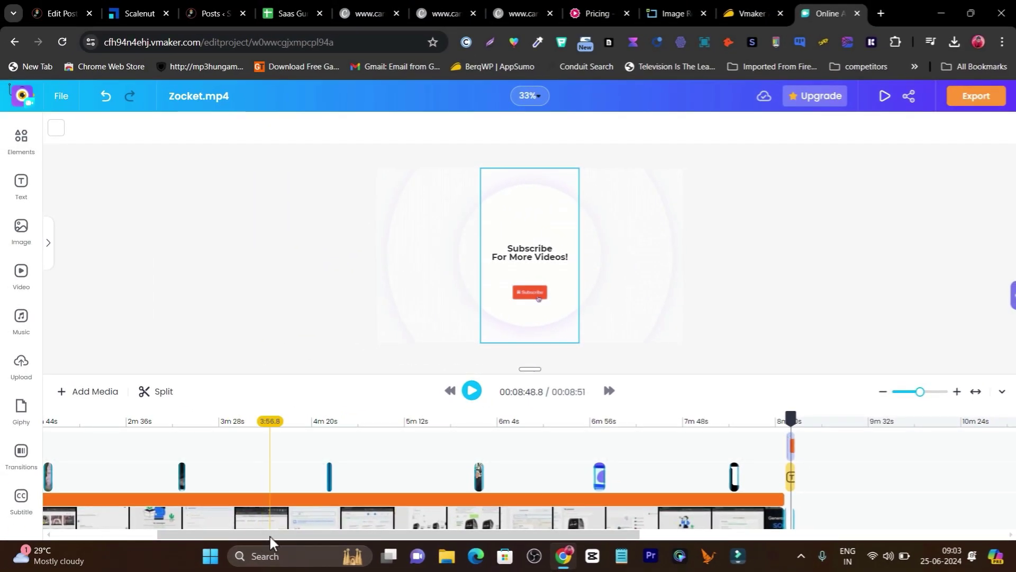
- Scroll the timeline back and open the orange Subtitles bar to list the timed caption lines
{"action": "left_click_drag", "start_coordinate": [267, 536], "coordinate": [156, 538]}
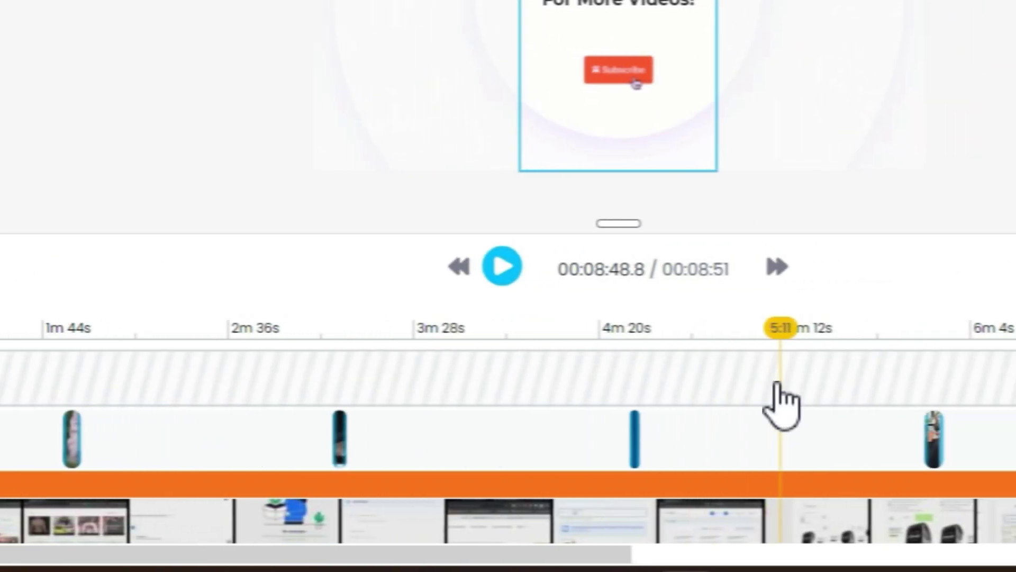
{"action": "scroll", "coordinate": [33, 341], "scroll_direction": "right", "scroll_amount": 3}
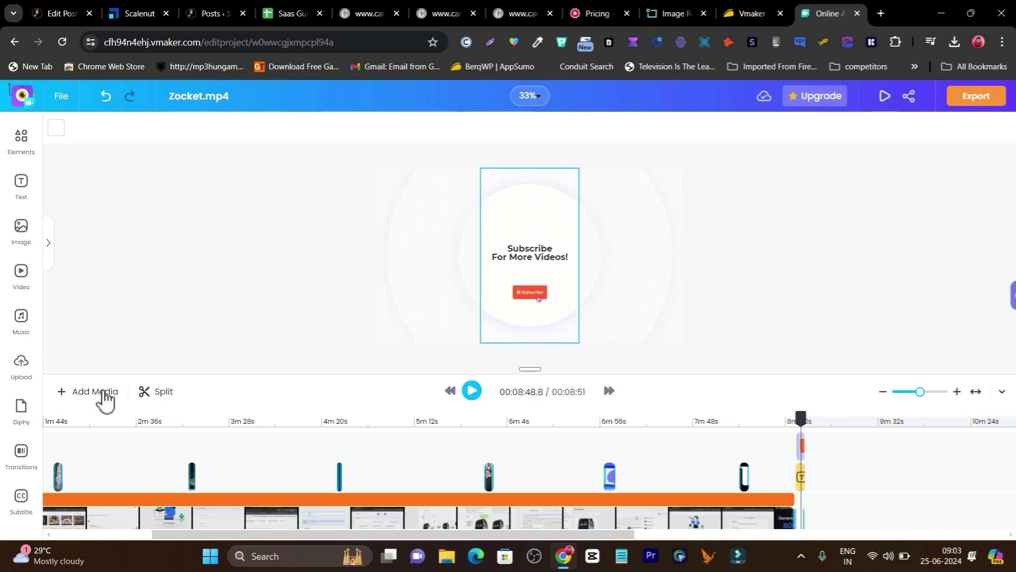
{"action": "left_click_drag", "start_coordinate": [186, 536], "coordinate": [79, 535]}
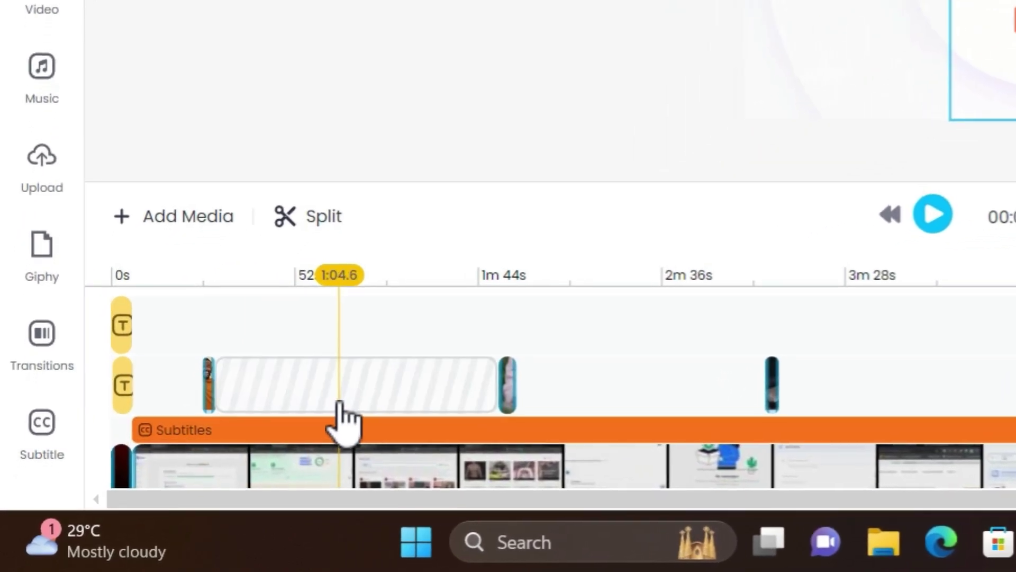
{"action": "scroll", "coordinate": [341, 418], "scroll_direction": "down", "scroll_amount": 3}
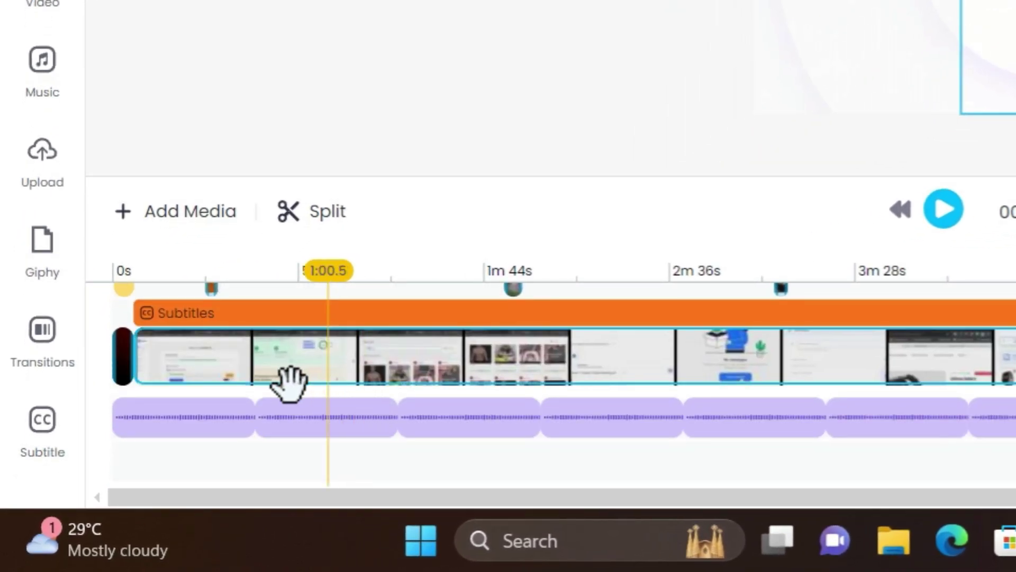
{"action": "scroll", "coordinate": [164, 404], "scroll_direction": "up", "scroll_amount": 3}
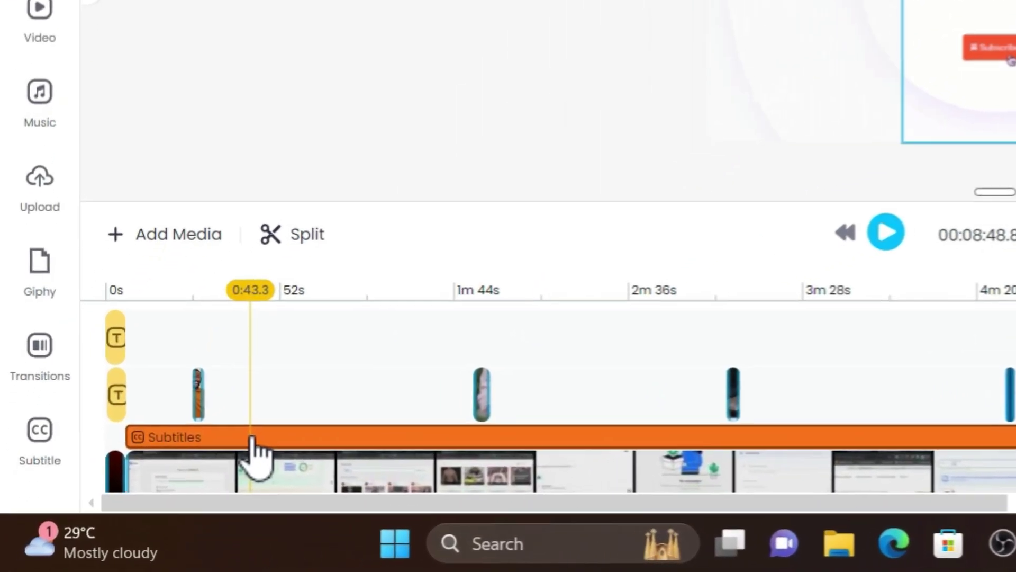
{"action": "left_click", "coordinate": [144, 500]}
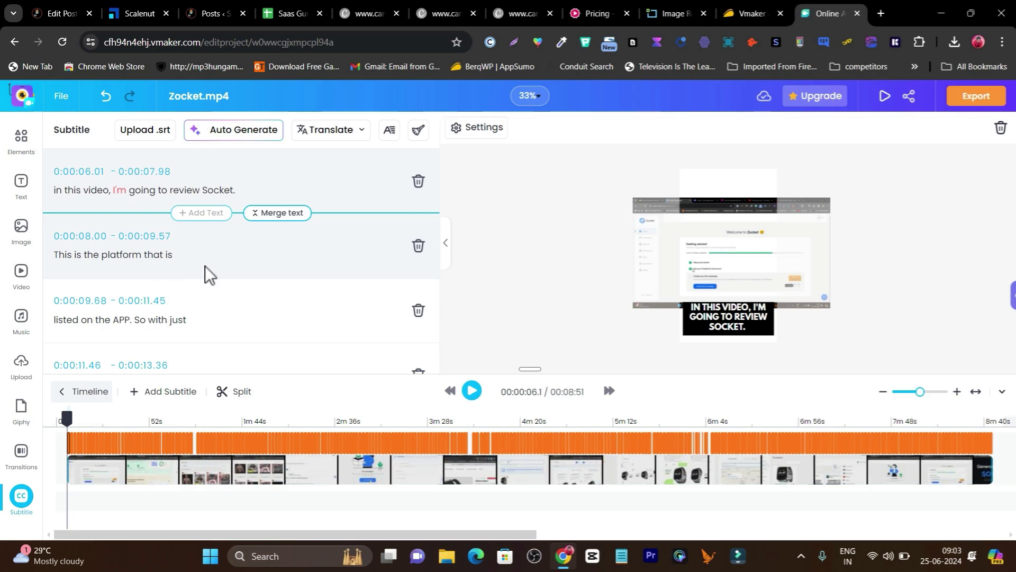
{"action": "scroll", "coordinate": [207, 273], "scroll_direction": "down", "scroll_amount": 5}
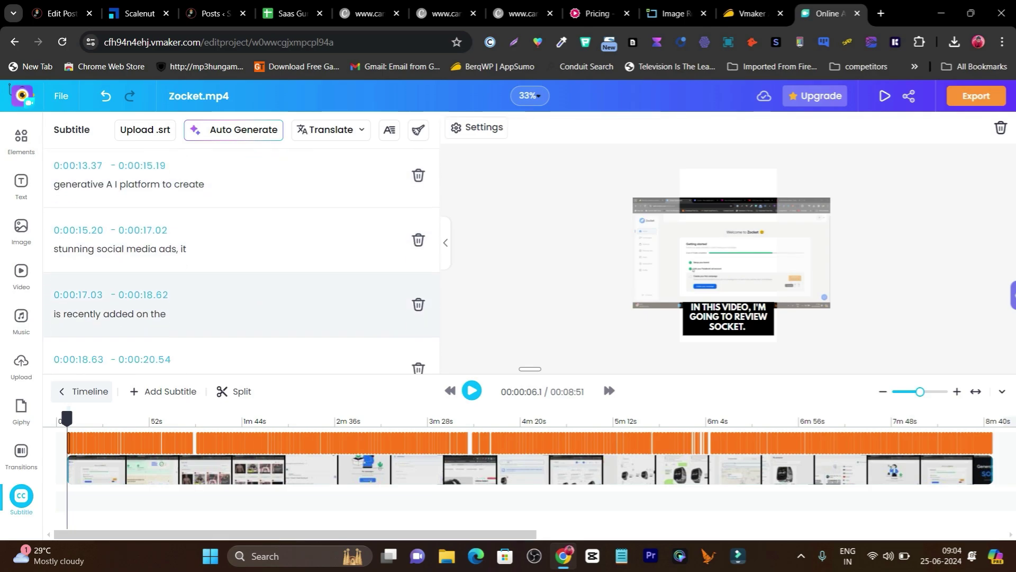
{"action": "scroll", "coordinate": [255, 257], "scroll_direction": "down", "scroll_amount": 6}
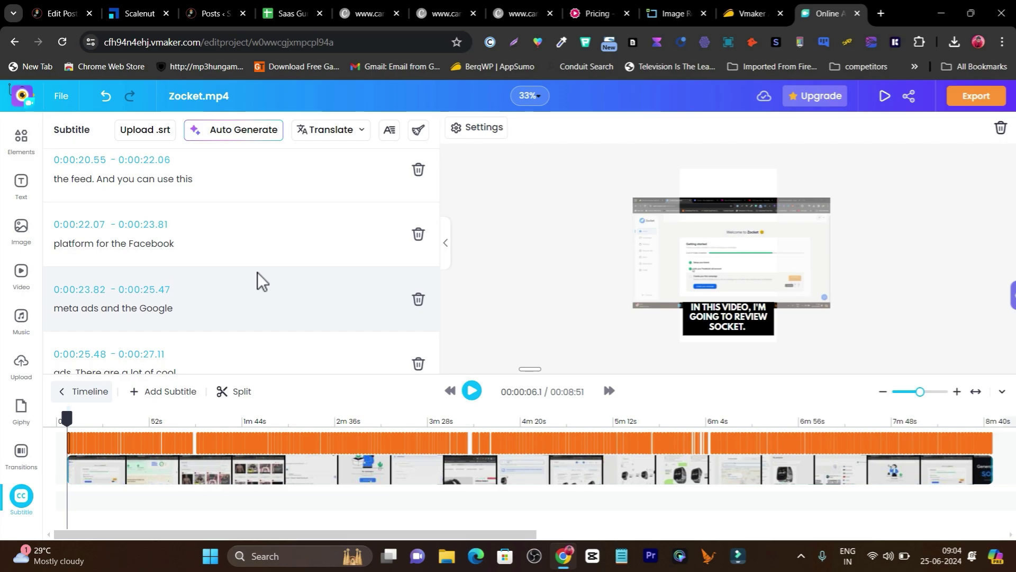
{"action": "scroll", "coordinate": [257, 273], "scroll_direction": "up", "scroll_amount": 10}
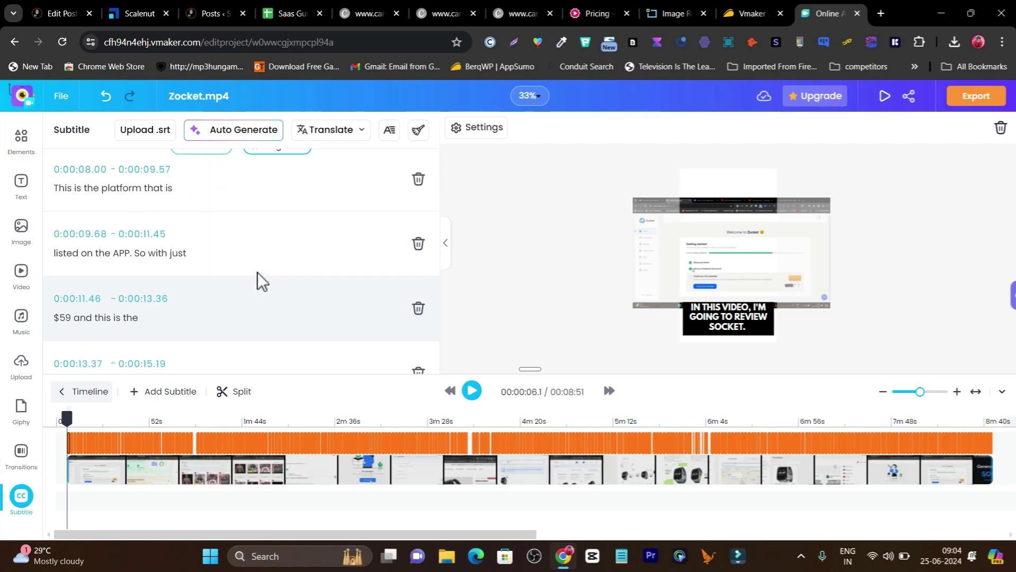
{"action": "scroll", "coordinate": [257, 272], "scroll_direction": "up", "scroll_amount": 2}
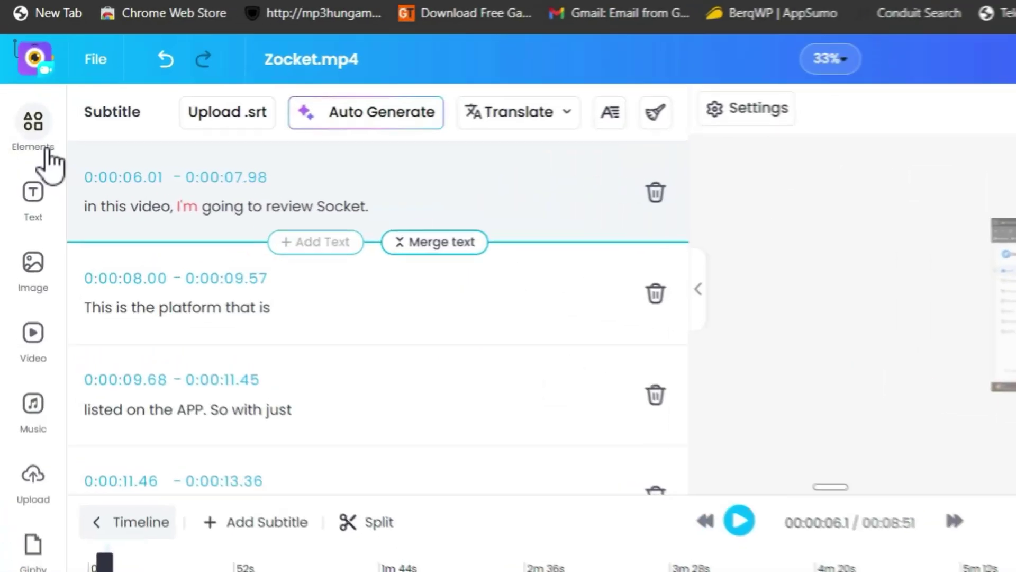
- Browse the shapes and elements library, then the available text styles
{"action": "left_click", "coordinate": [27, 148]}
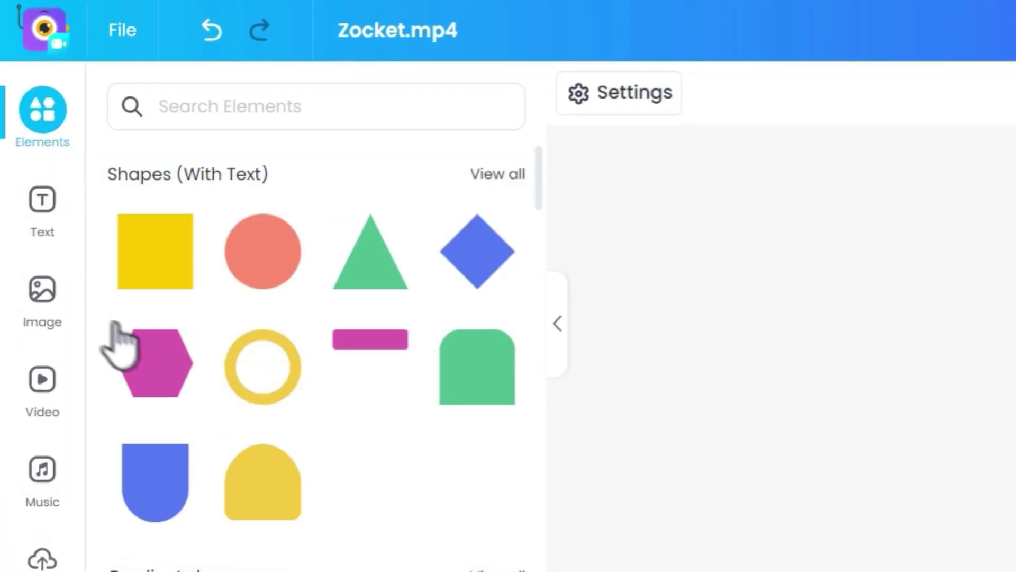
{"action": "scroll", "coordinate": [365, 344], "scroll_direction": "down", "scroll_amount": 5}
{"action": "scroll", "coordinate": [361, 429], "scroll_direction": "down", "scroll_amount": 5}
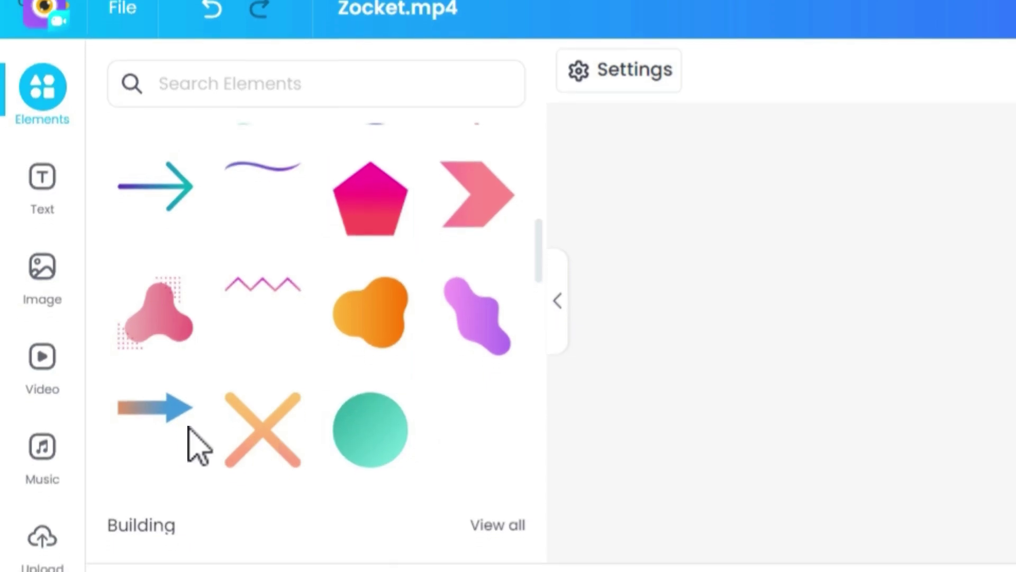
{"action": "scroll", "coordinate": [227, 476], "scroll_direction": "up", "scroll_amount": 10}
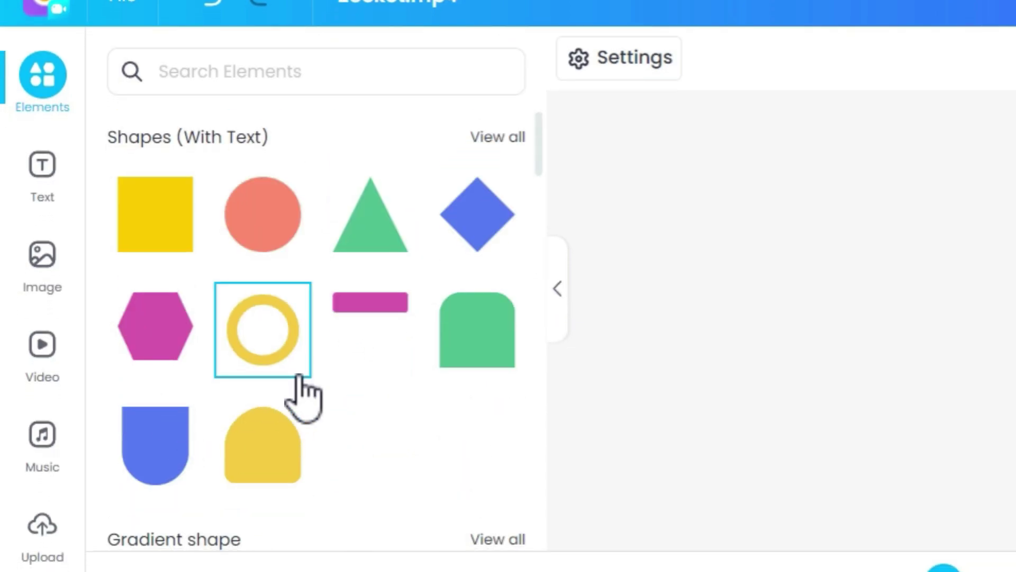
{"action": "scroll", "coordinate": [299, 402], "scroll_direction": "down", "scroll_amount": 10}
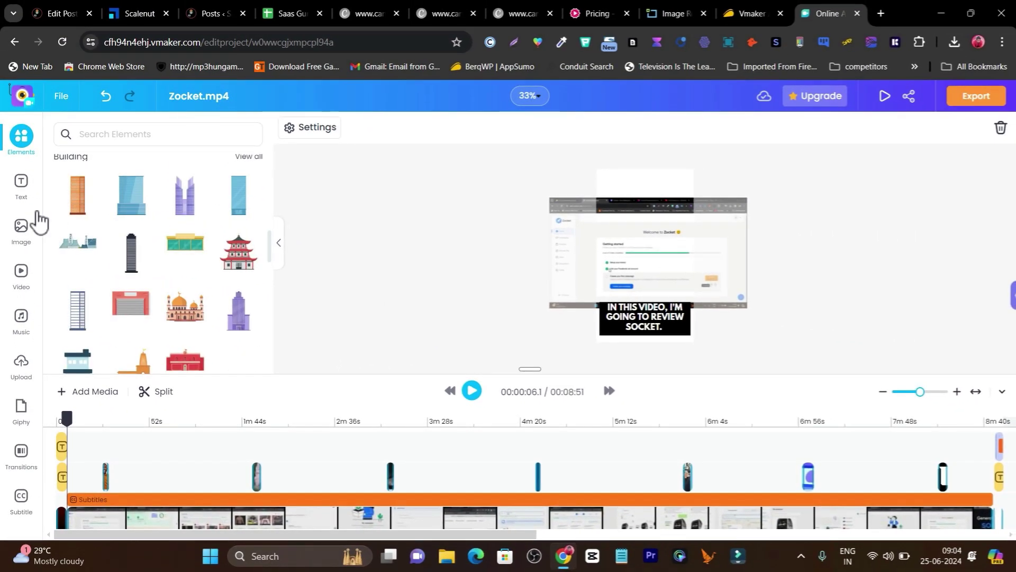
{"action": "left_click", "coordinate": [20, 187]}
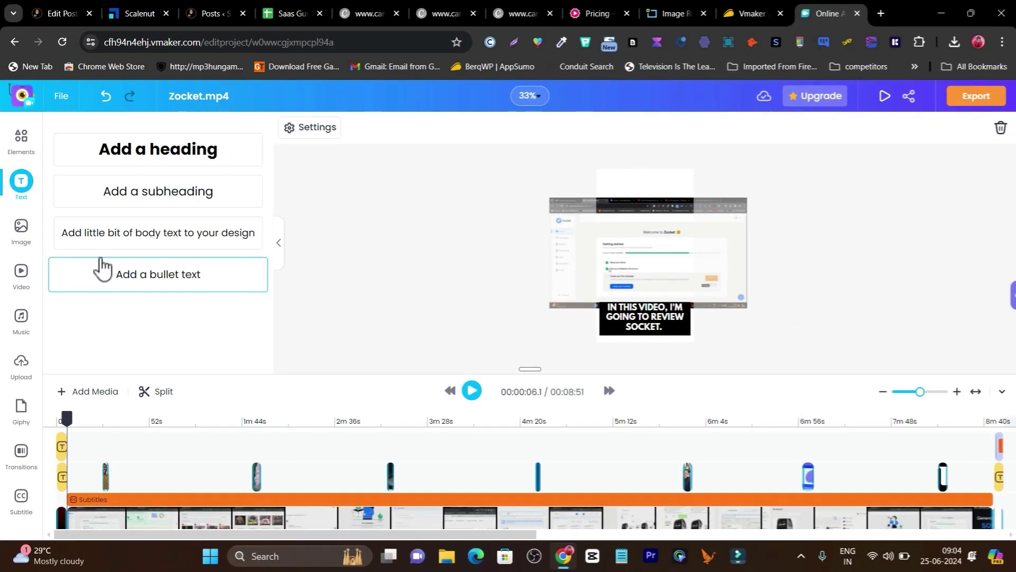
- Look through the stock image, stock video and background music libraries
{"action": "left_click", "coordinate": [23, 241]}
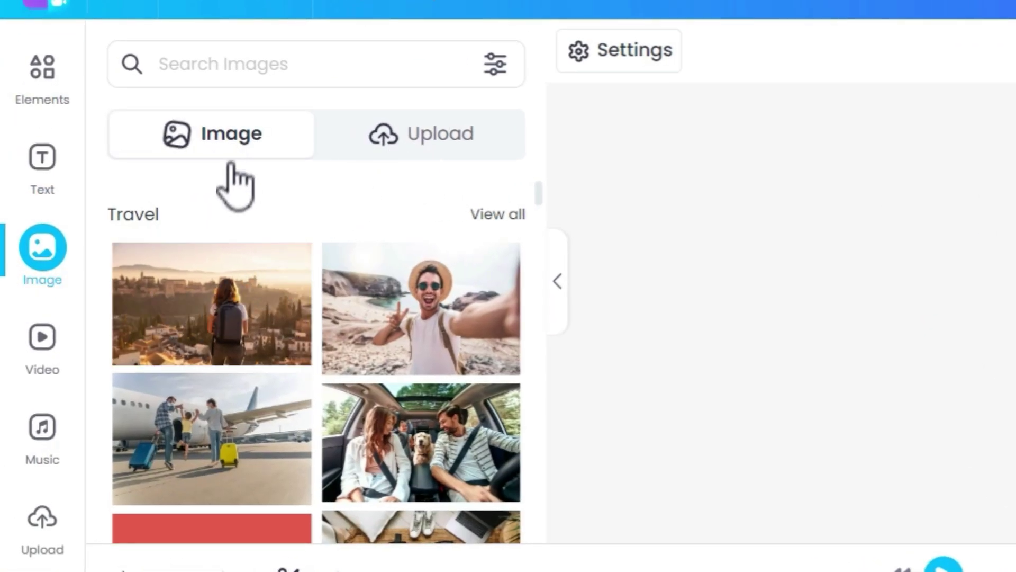
{"action": "scroll", "coordinate": [222, 404], "scroll_direction": "down", "scroll_amount": 1}
{"action": "scroll", "coordinate": [138, 403], "scroll_direction": "down", "scroll_amount": 2}
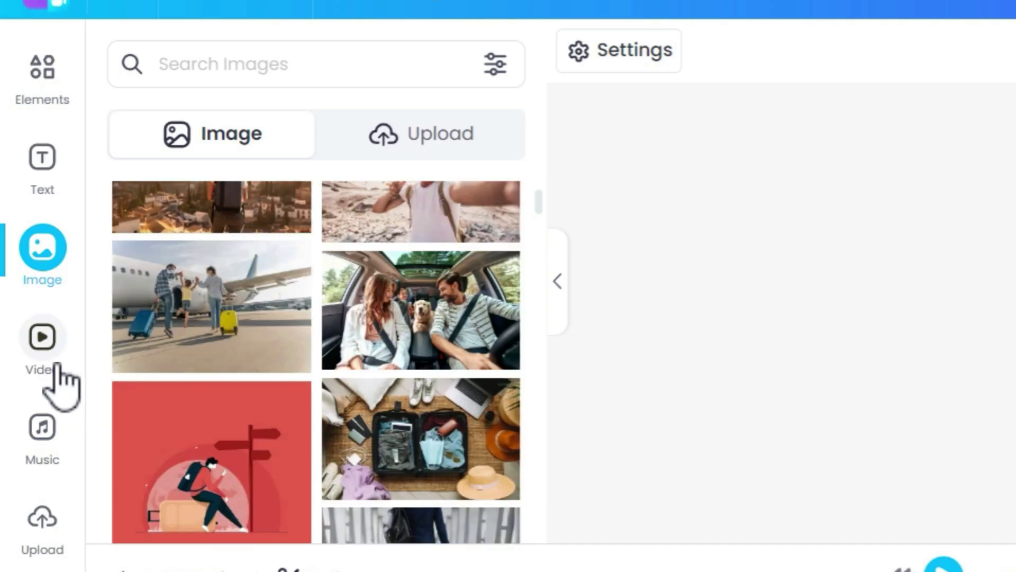
{"action": "left_click", "coordinate": [43, 339]}
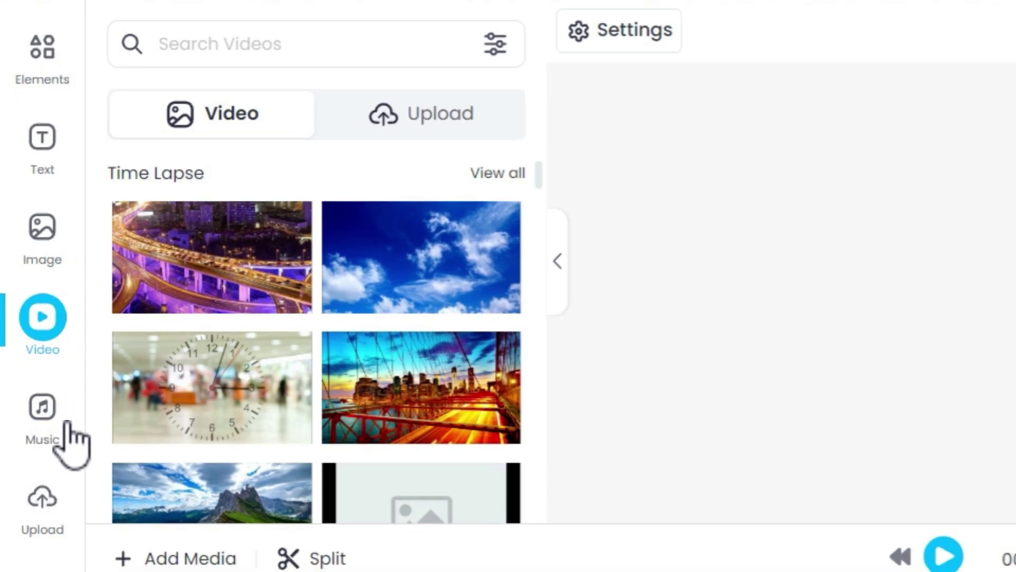
{"action": "left_click", "coordinate": [63, 431]}
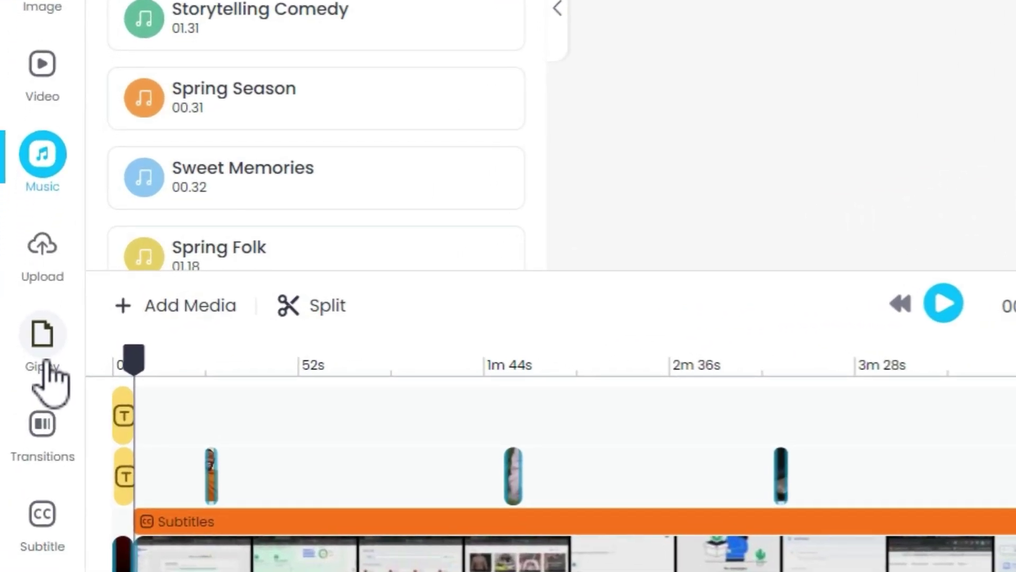
- Browse the GIF library, then scroll the transition effects like Wipe Right and Slice Down
{"action": "left_click", "coordinate": [37, 360]}
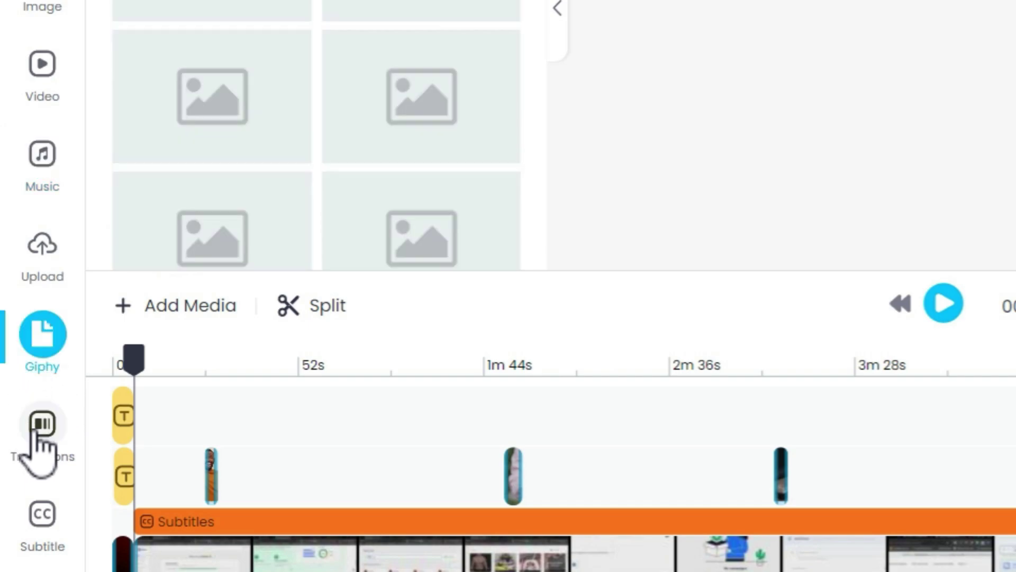
{"action": "left_click", "coordinate": [41, 426]}
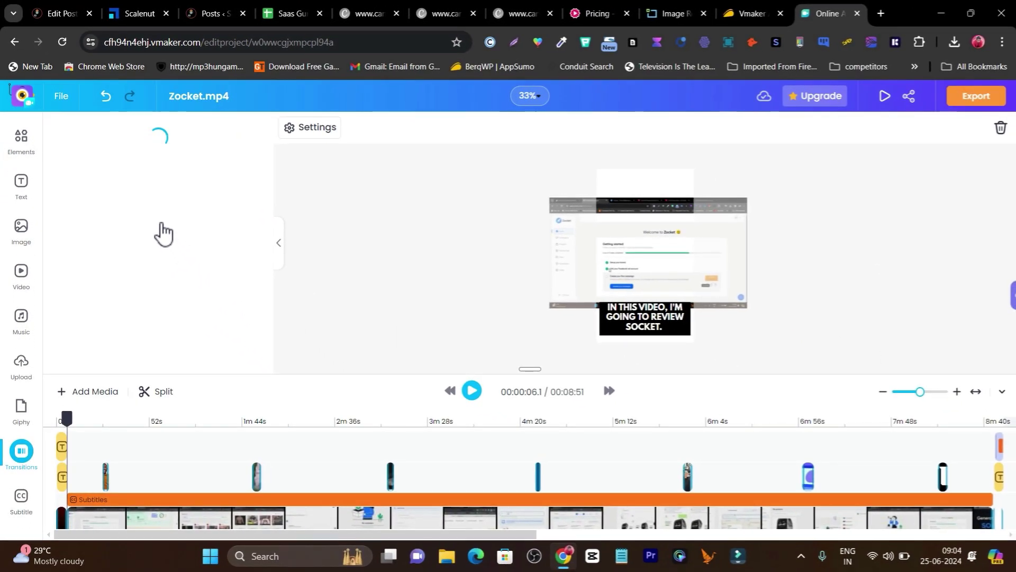
{"action": "scroll", "coordinate": [173, 288], "scroll_direction": "down", "scroll_amount": 5}
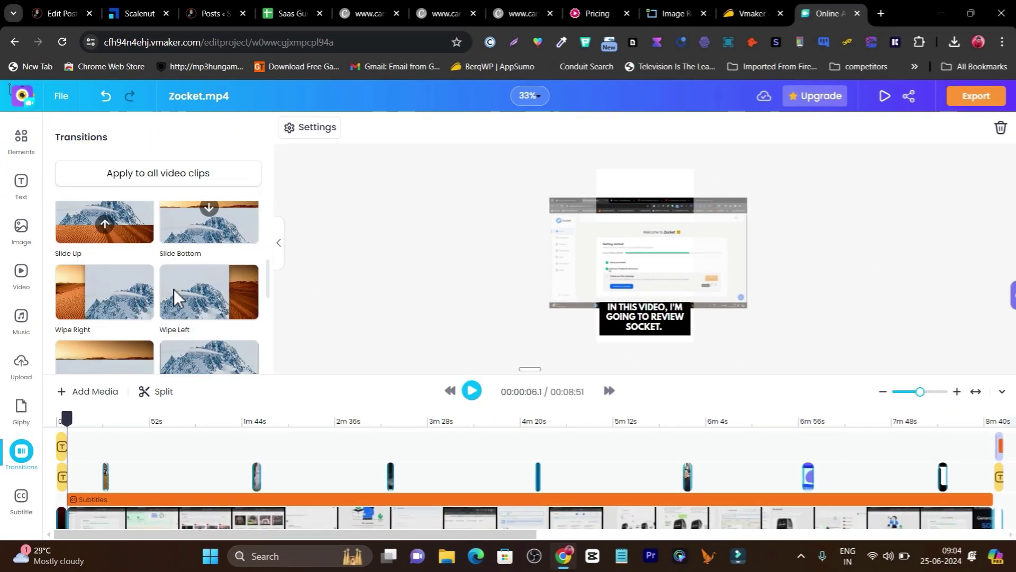
{"action": "scroll", "coordinate": [180, 297], "scroll_direction": "down", "scroll_amount": 4}
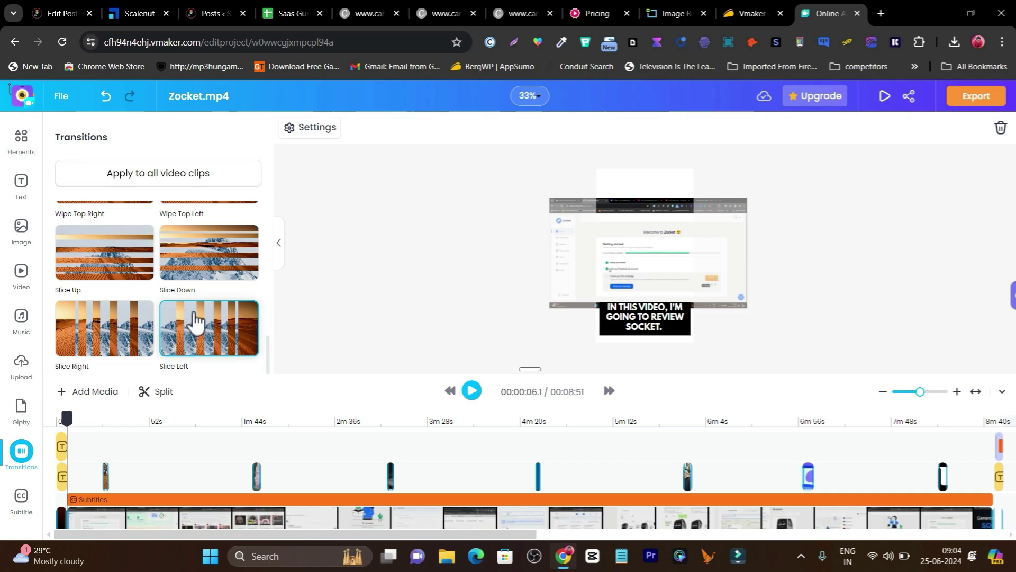
{"action": "scroll", "coordinate": [199, 318], "scroll_direction": "up", "scroll_amount": 9}
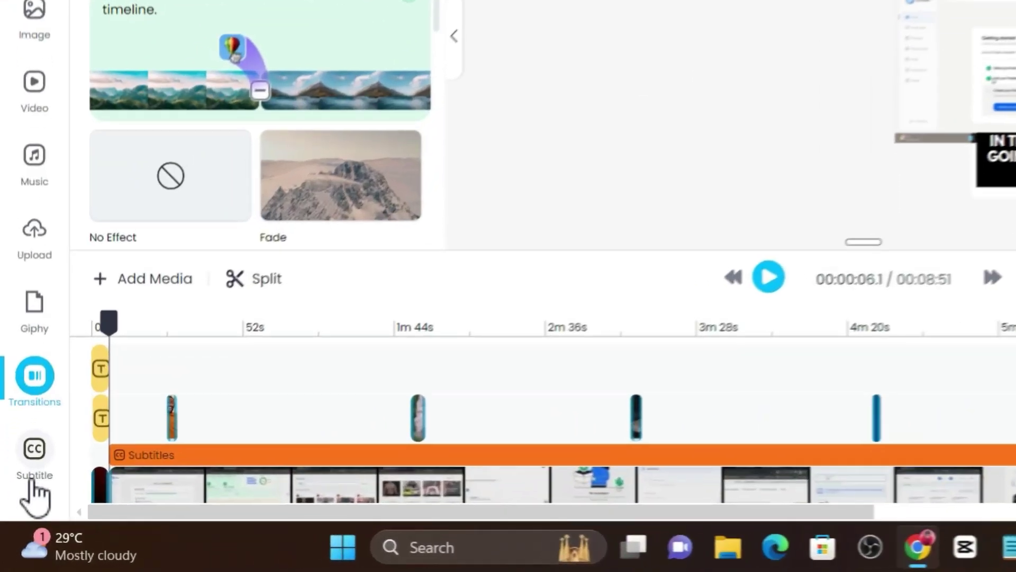
- Show the generated subtitle list, scroll it, and start editing the second subtitle's text
{"action": "left_click", "coordinate": [21, 503]}
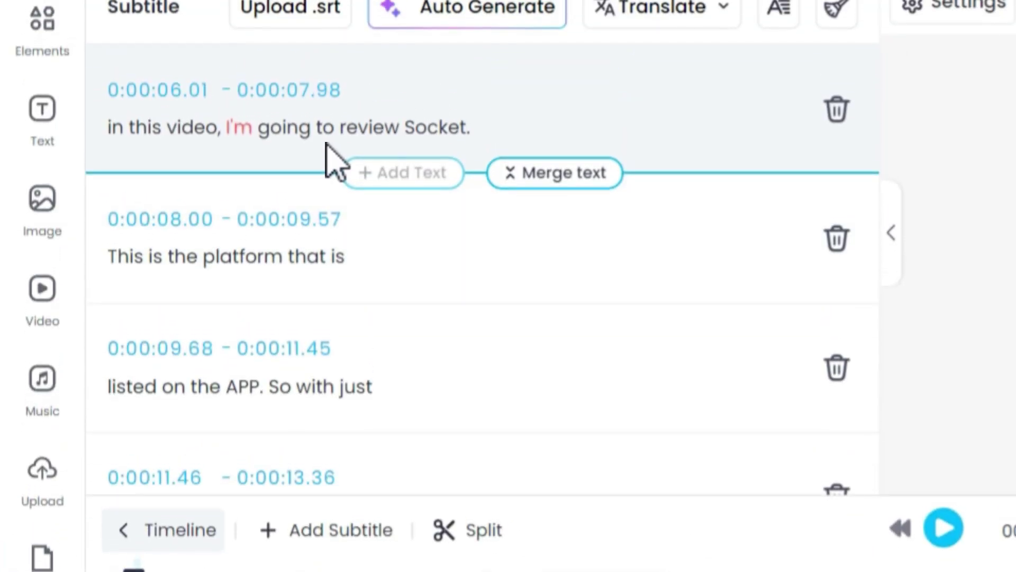
{"action": "scroll", "coordinate": [305, 106], "scroll_direction": "down", "scroll_amount": 5}
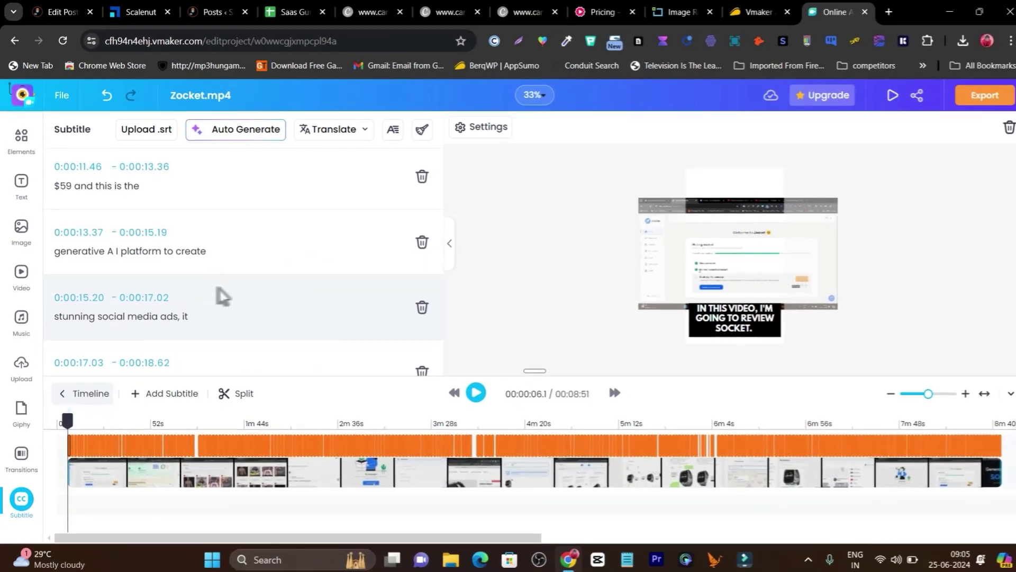
{"action": "scroll", "coordinate": [275, 310], "scroll_direction": "up", "scroll_amount": 3}
{"action": "left_click", "coordinate": [174, 254]}
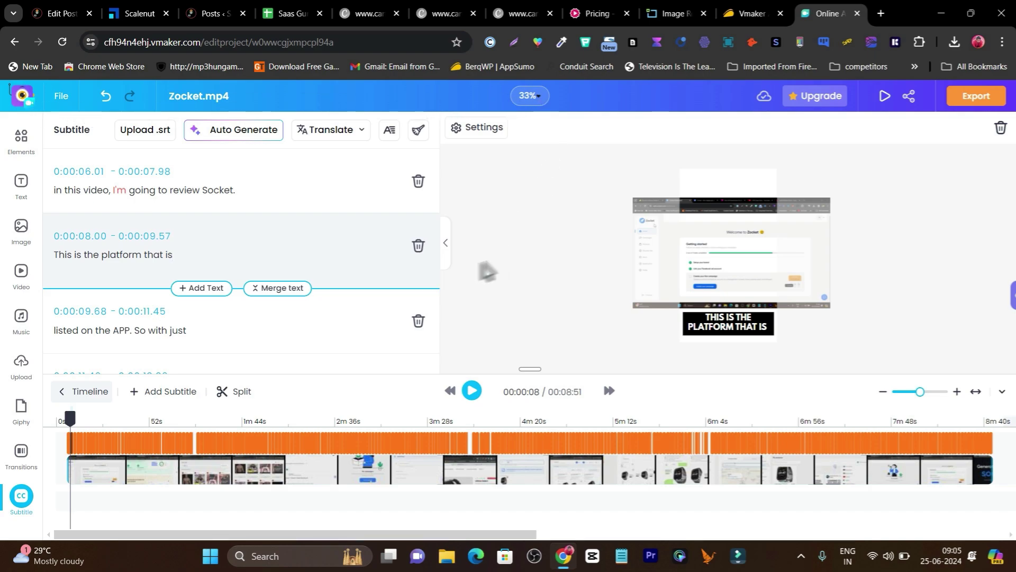
{"action": "left_click", "coordinate": [750, 13]}
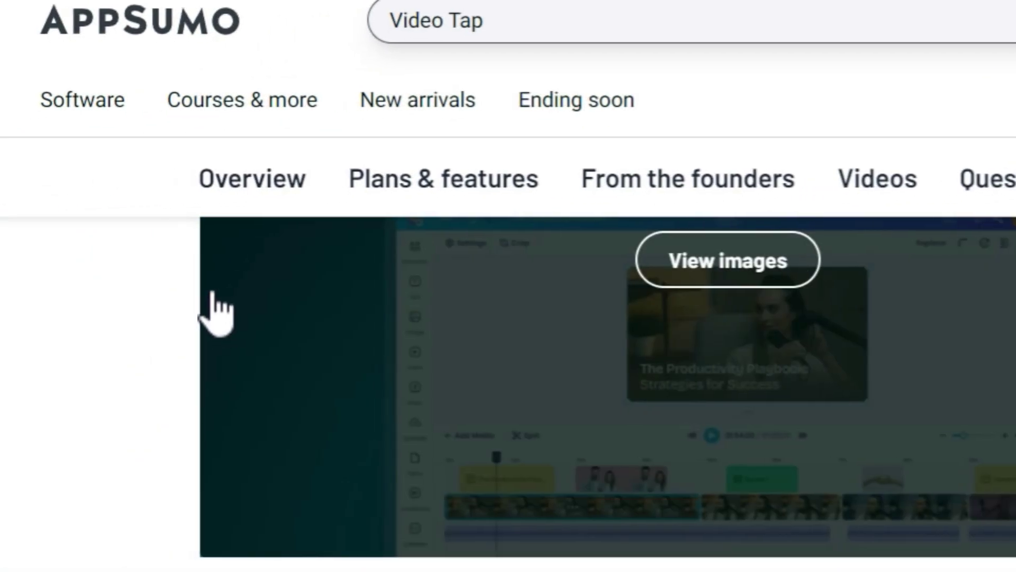
- Scroll the AppSumo Vmaker page from the $59 lifetime deal down to Plans & features
{"action": "scroll", "coordinate": [263, 344], "scroll_direction": "up", "scroll_amount": 3}
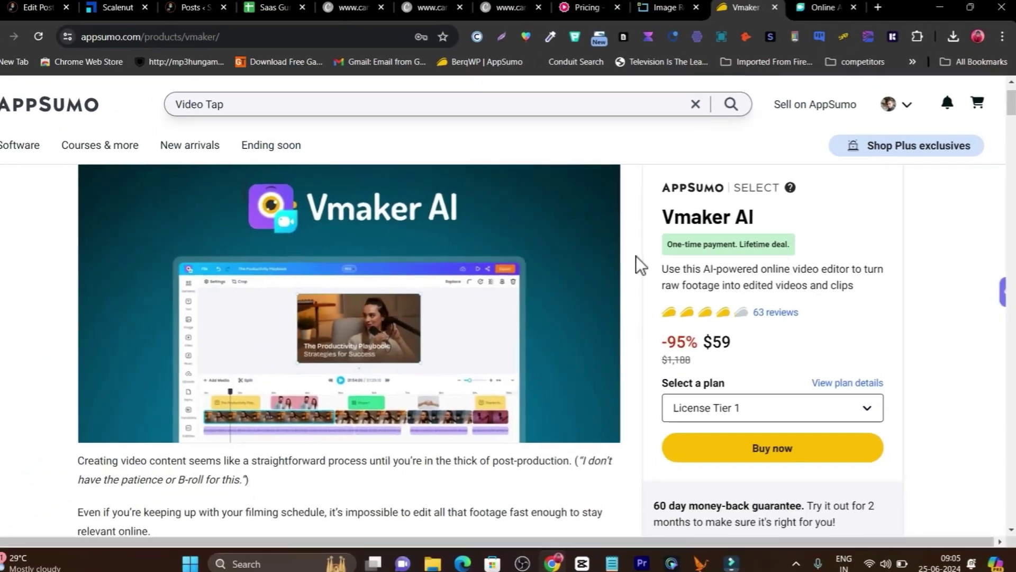
{"action": "scroll", "coordinate": [333, 470], "scroll_direction": "down", "scroll_amount": 1}
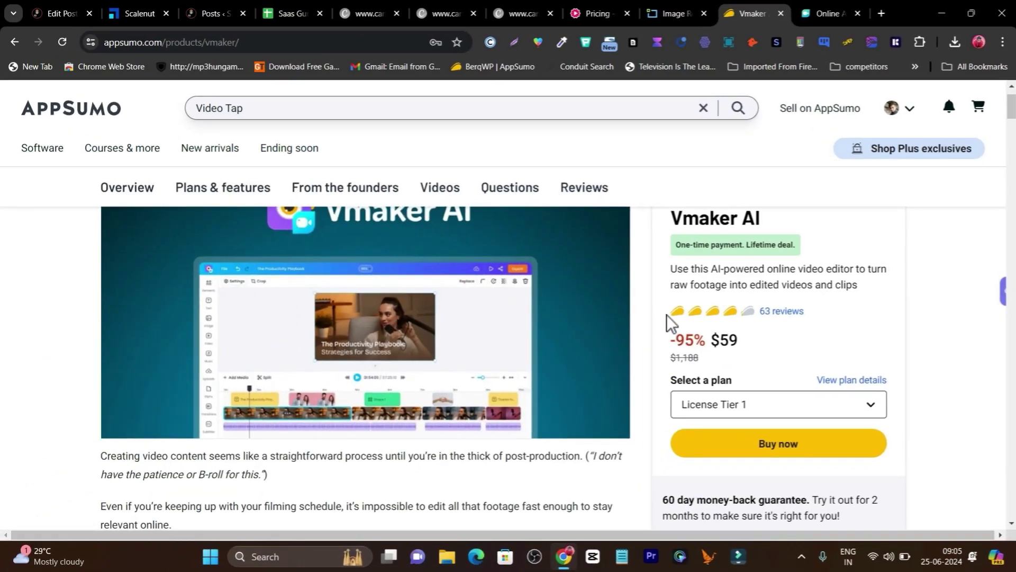
{"action": "scroll", "coordinate": [667, 314], "scroll_direction": "down", "scroll_amount": 3}
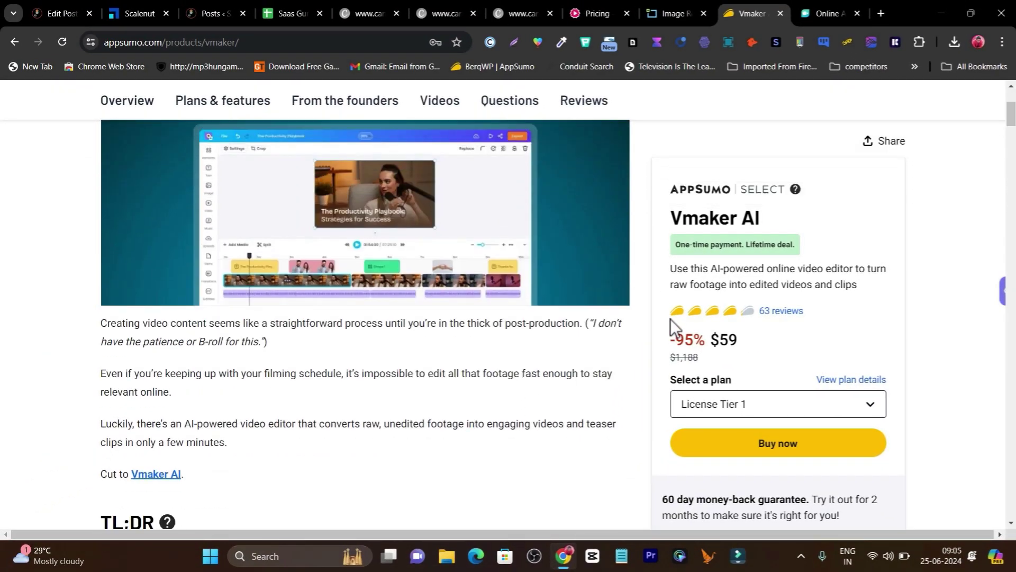
{"action": "scroll", "coordinate": [665, 323], "scroll_direction": "down", "scroll_amount": 6}
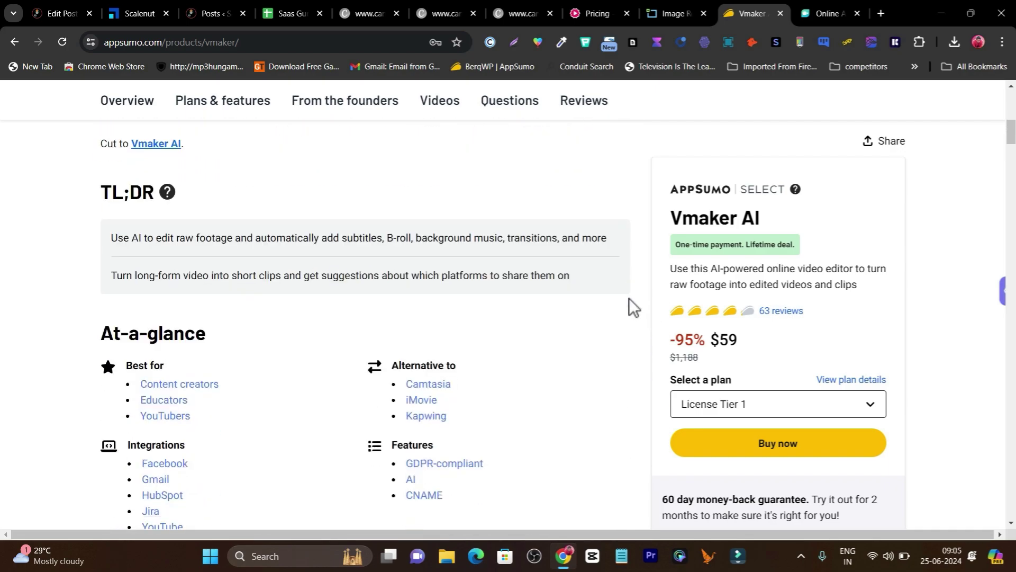
{"action": "scroll", "coordinate": [629, 302], "scroll_direction": "down", "scroll_amount": 1}
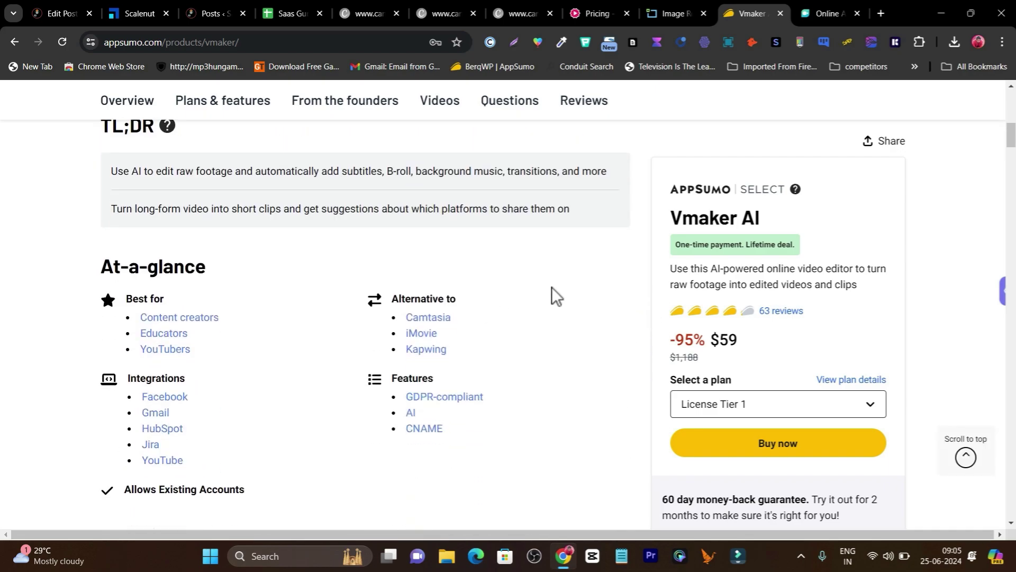
{"action": "scroll", "coordinate": [551, 287], "scroll_direction": "down", "scroll_amount": 8}
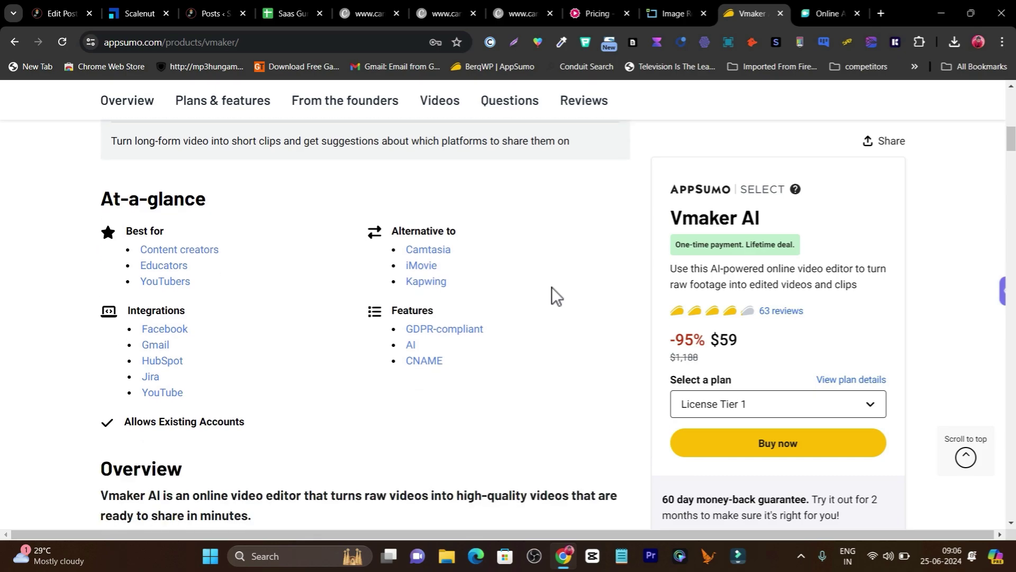
{"action": "scroll", "coordinate": [552, 287], "scroll_direction": "down", "scroll_amount": 6}
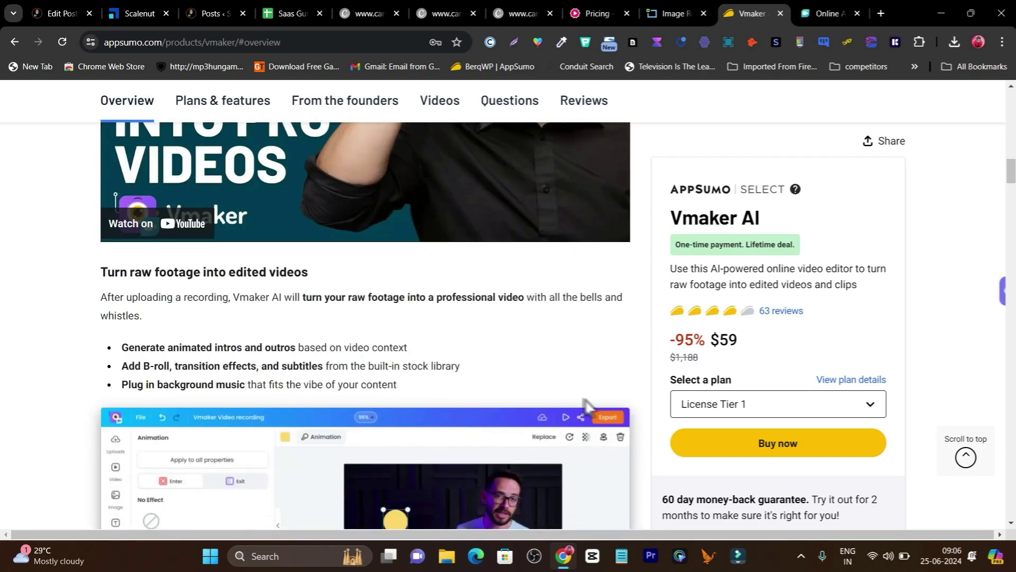
{"action": "scroll", "coordinate": [636, 301], "scroll_direction": "down", "scroll_amount": 3}
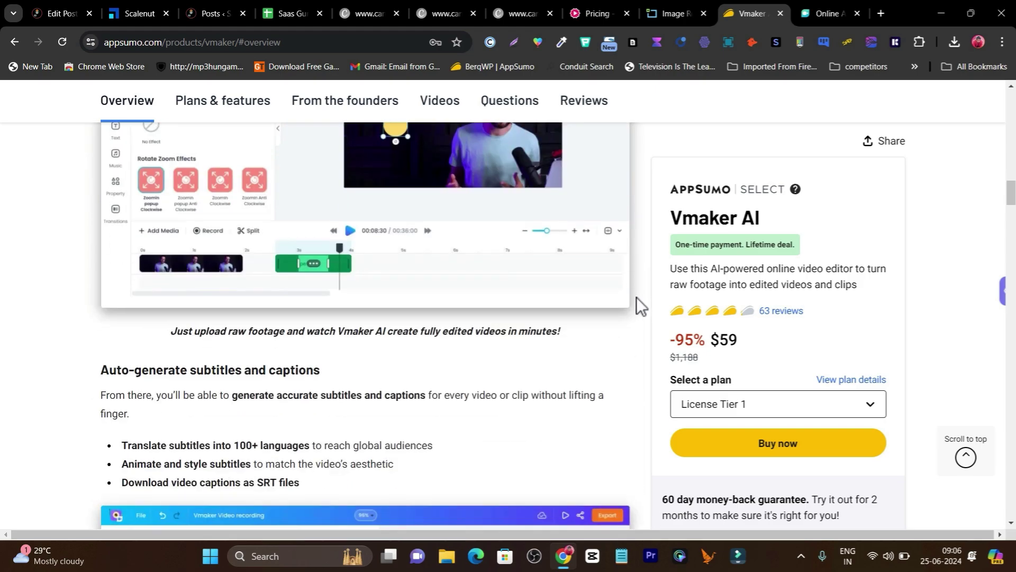
{"action": "scroll", "coordinate": [655, 368], "scroll_direction": "down", "scroll_amount": 3}
{"action": "scroll", "coordinate": [655, 367], "scroll_direction": "down", "scroll_amount": 2}
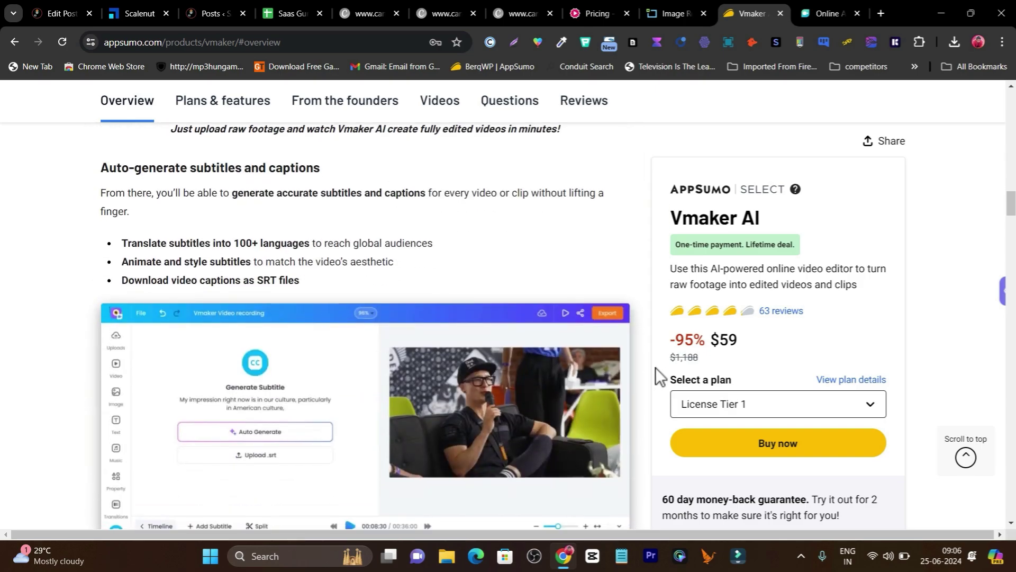
{"action": "scroll", "coordinate": [653, 394], "scroll_direction": "down", "scroll_amount": 4}
{"action": "scroll", "coordinate": [649, 398], "scroll_direction": "down", "scroll_amount": 16}
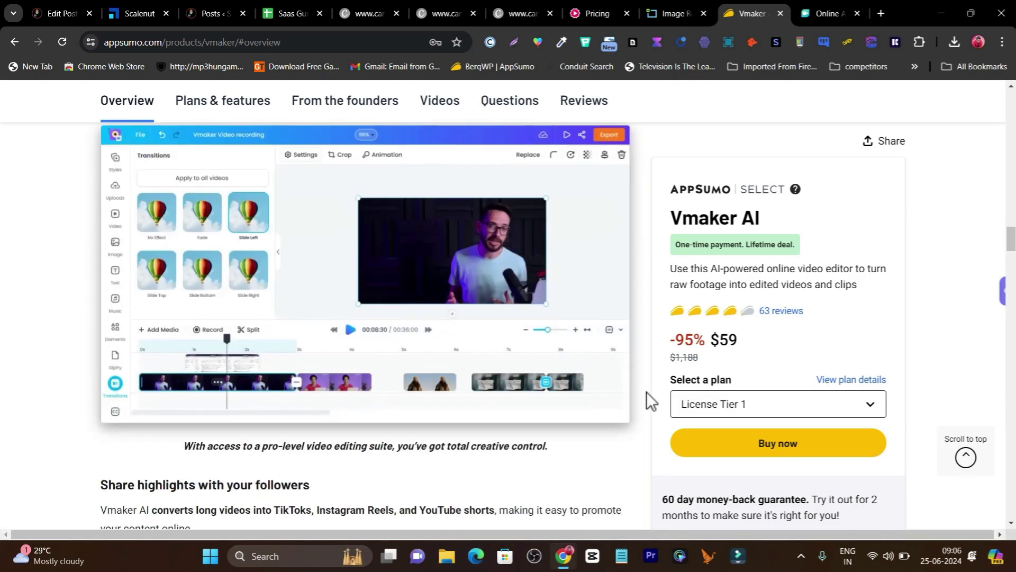
{"action": "scroll", "coordinate": [642, 387], "scroll_direction": "down", "scroll_amount": 4}
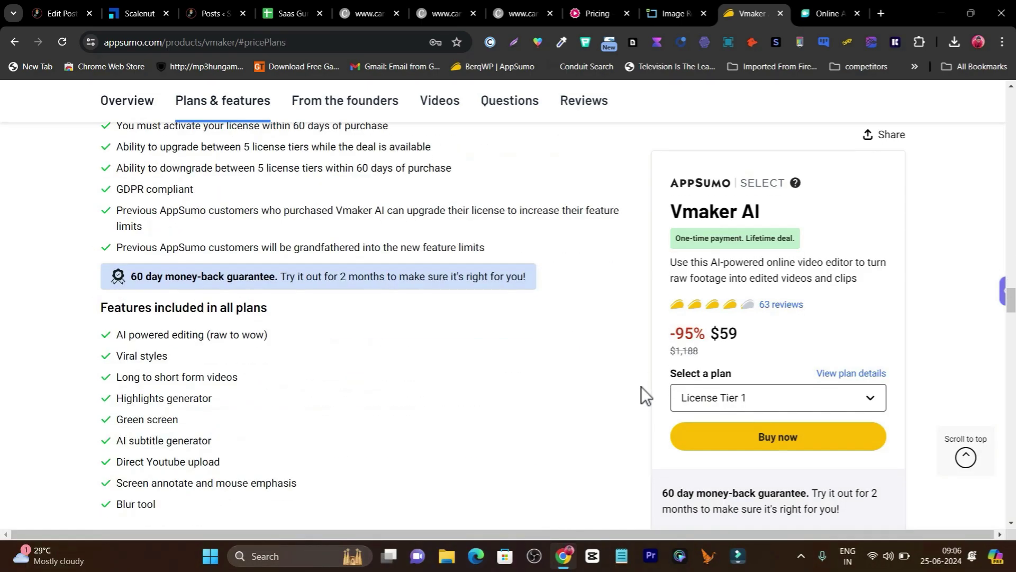
- Highlight the $59 deal price and the 60 day money-back guarantee note
{"action": "left_click_drag", "start_coordinate": [731, 333], "coordinate": [710, 334]}
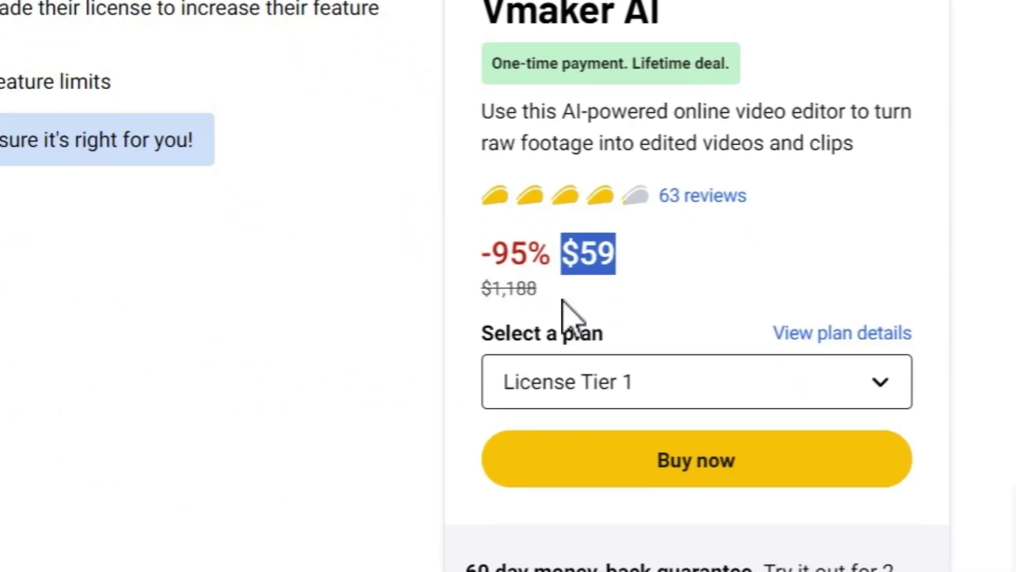
{"action": "scroll", "coordinate": [712, 368], "scroll_direction": "down", "scroll_amount": 2}
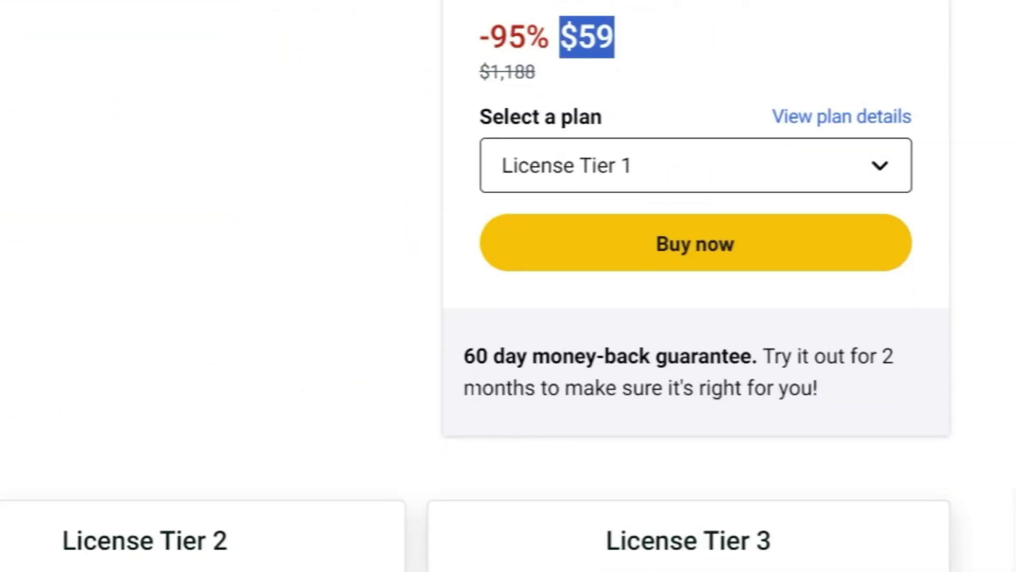
{"action": "left_click_drag", "start_coordinate": [663, 386], "coordinate": [714, 388]}
{"action": "left_click_drag", "start_coordinate": [571, 356], "coordinate": [760, 356]}
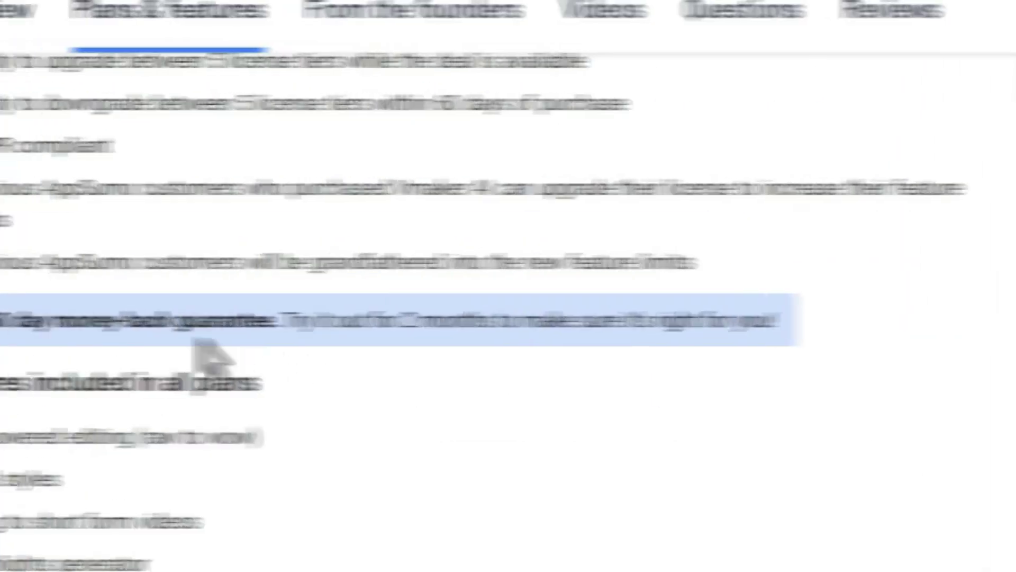
{"action": "scroll", "coordinate": [274, 352], "scroll_direction": "up", "scroll_amount": 5}
{"action": "left_click_drag", "start_coordinate": [524, 265], "coordinate": [261, 246]}
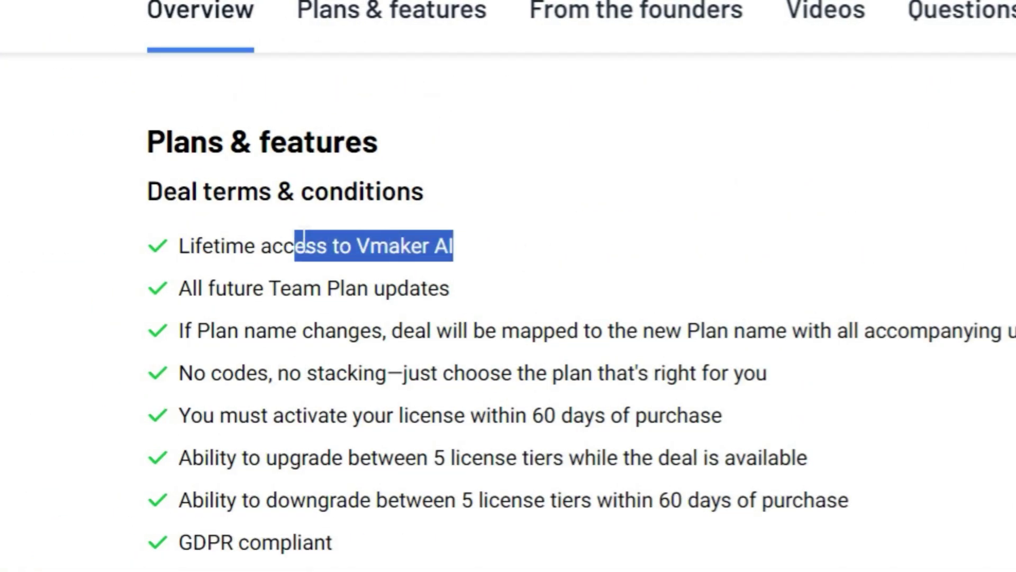
{"action": "left_click_drag", "start_coordinate": [487, 290], "coordinate": [195, 290]}
{"action": "scroll", "coordinate": [498, 312], "scroll_direction": "down", "scroll_amount": 10}
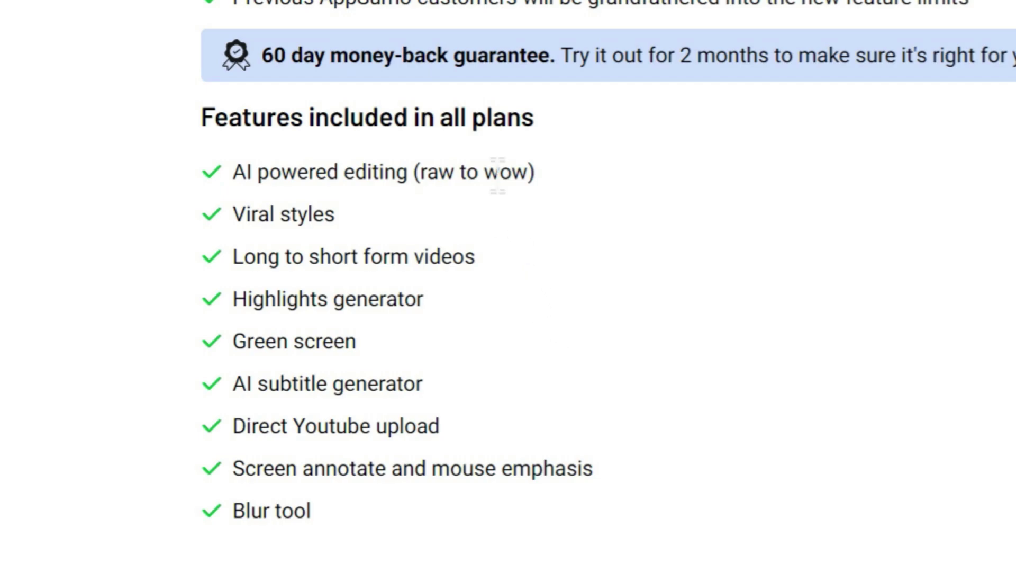
{"action": "scroll", "coordinate": [498, 175], "scroll_direction": "up", "scroll_amount": 1}
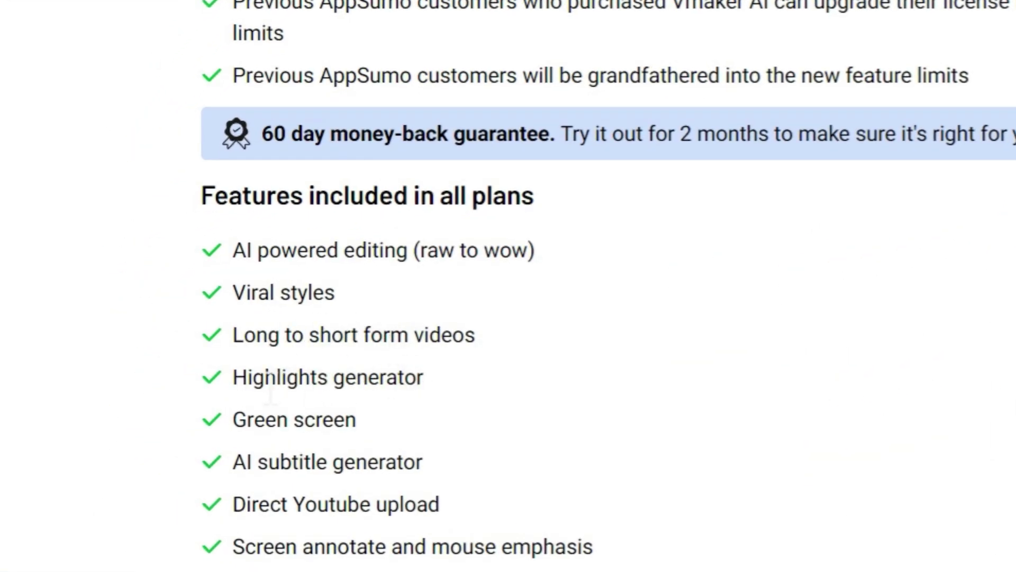
- Highlight the Direct Youtube upload feature, then scroll to the $59, $119 and $179 License Tier cards
{"action": "scroll", "coordinate": [381, 268], "scroll_direction": "down", "scroll_amount": 2}
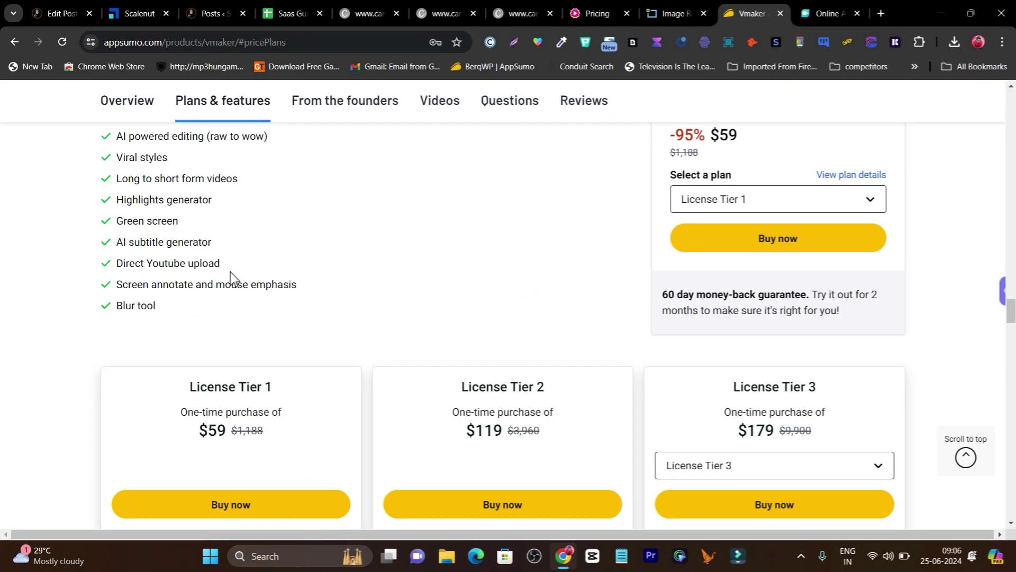
{"action": "left_click_drag", "start_coordinate": [230, 272], "coordinate": [125, 273]}
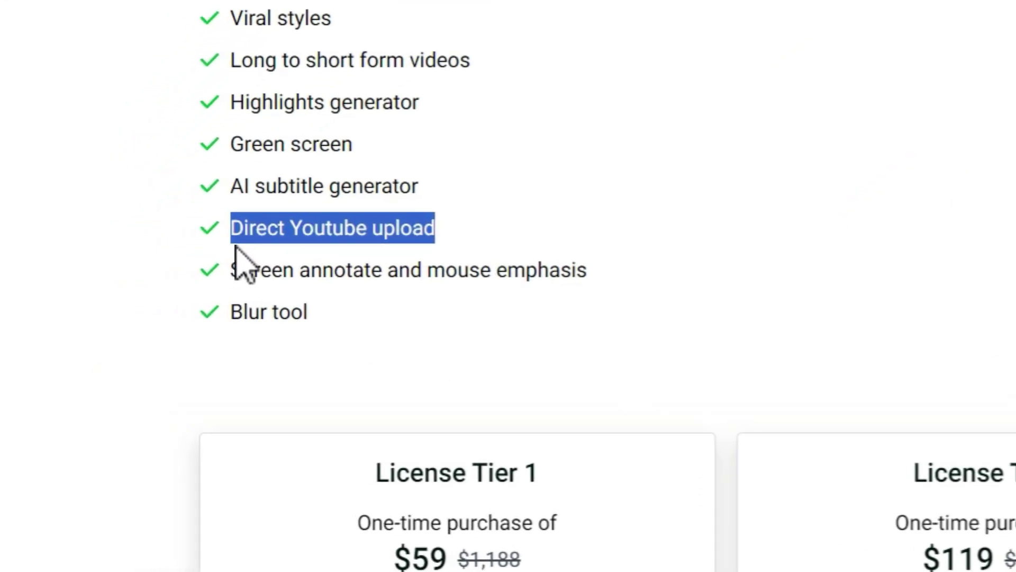
{"action": "left_click", "coordinate": [351, 262]}
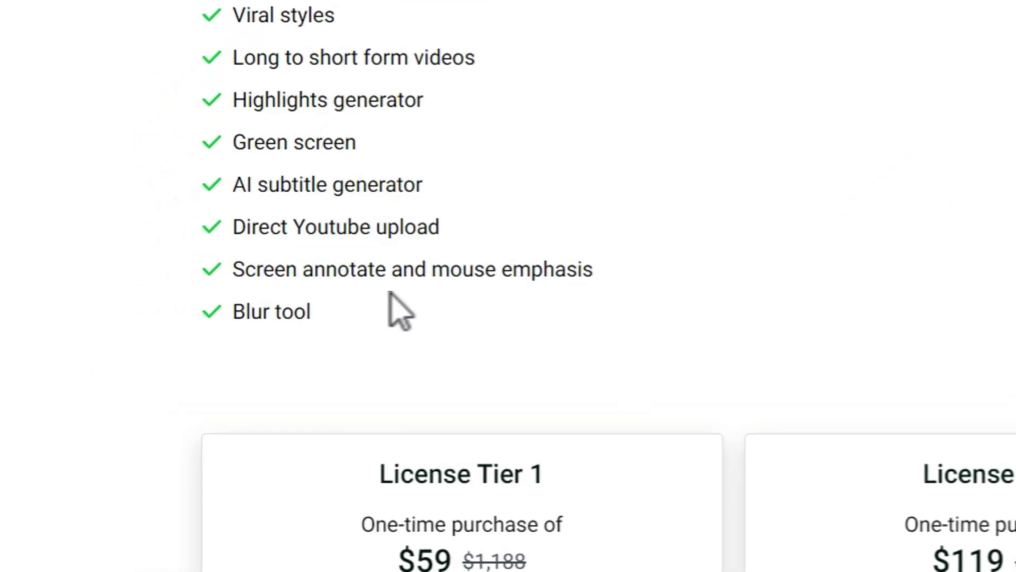
{"action": "scroll", "coordinate": [313, 318], "scroll_direction": "down", "scroll_amount": 5}
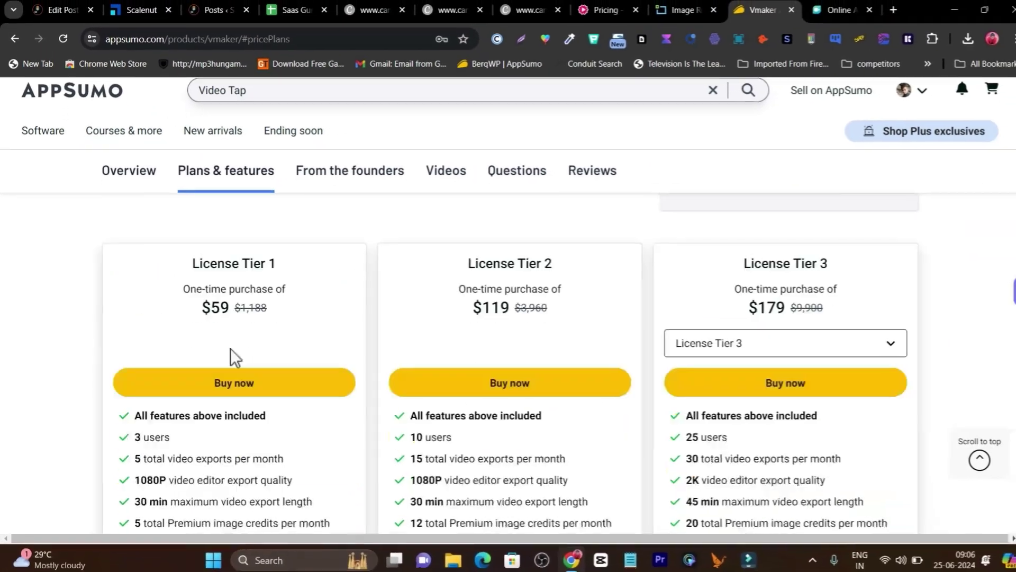
{"action": "scroll", "coordinate": [231, 357], "scroll_direction": "down", "scroll_amount": 2}
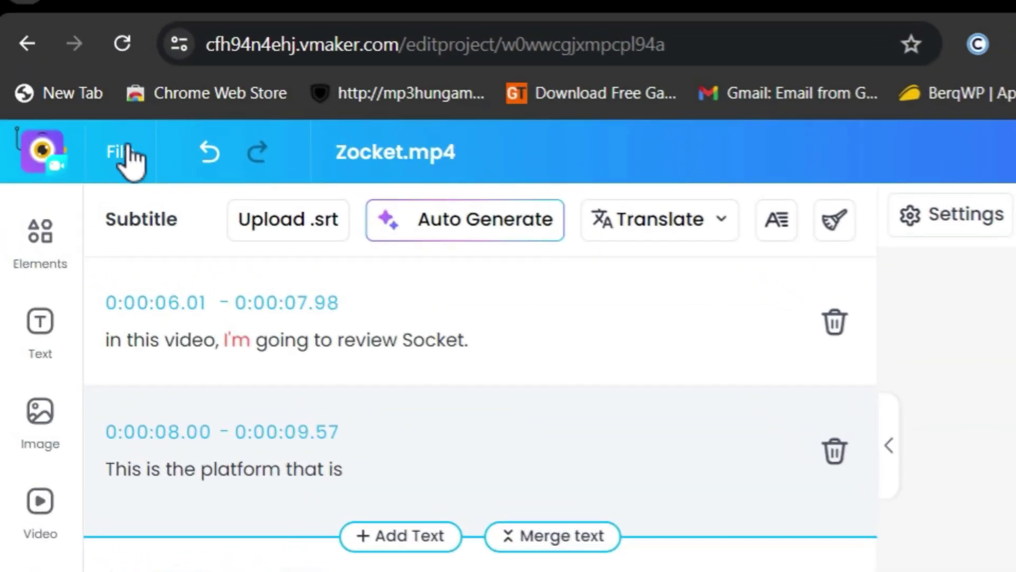
- Return from the Zocket.mp4 editor to the dashboard and open the 'Edit Your Video Like a Pro' overview
{"action": "left_click", "coordinate": [127, 155]}
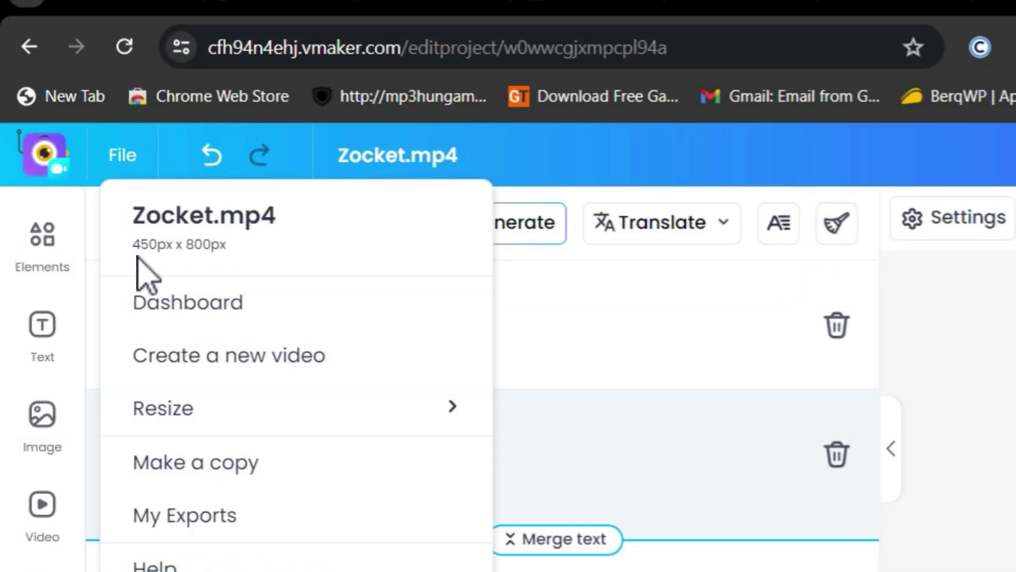
{"action": "left_click", "coordinate": [168, 307]}
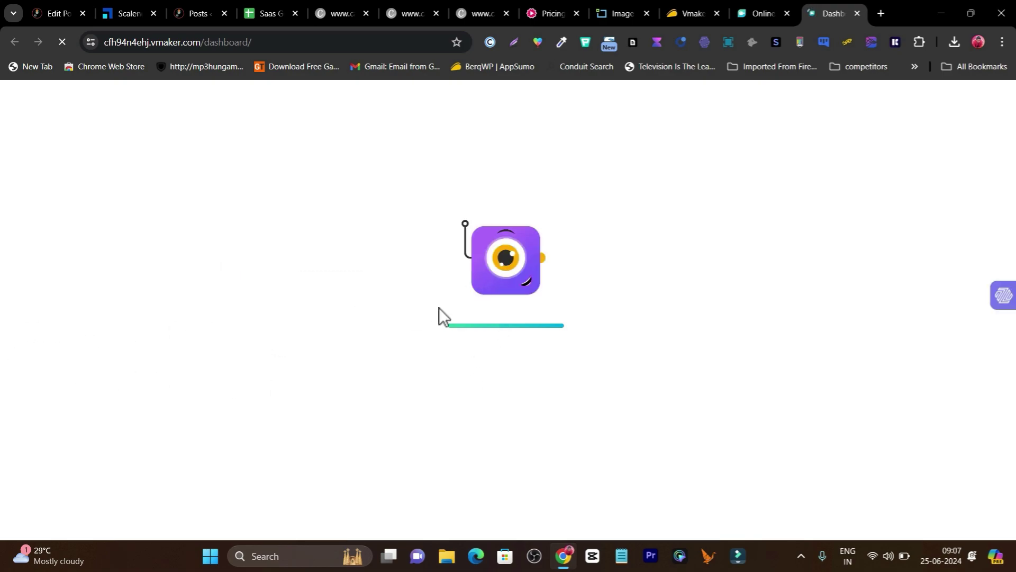
{"action": "left_click", "coordinate": [277, 243]}
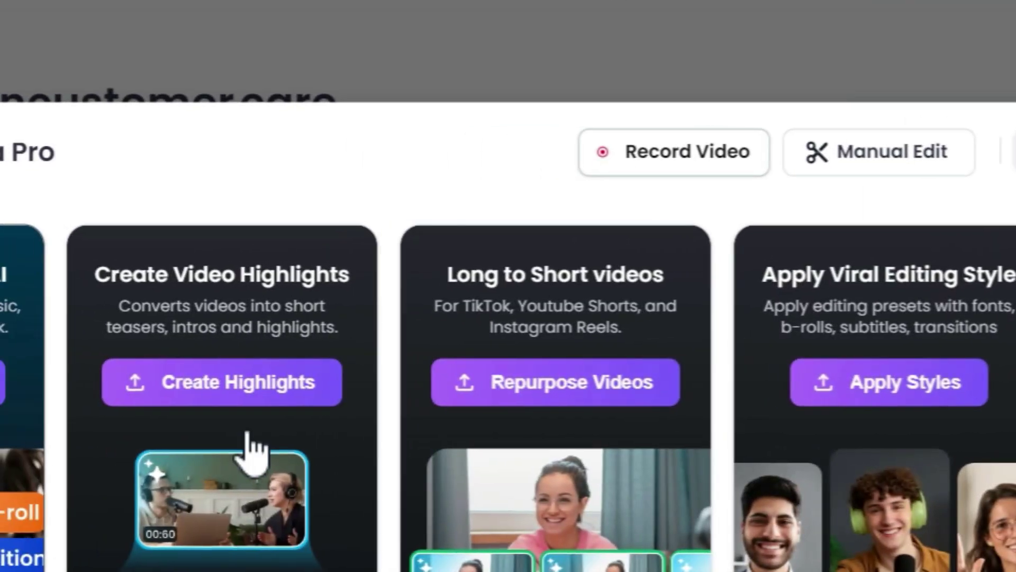
- Close the overview and page through viral editing styles like Cinematic Storyteller and Hustlers Academy
{"action": "left_click", "coordinate": [832, 194]}
{"action": "scroll", "coordinate": [343, 408], "scroll_direction": "down", "scroll_amount": 5}
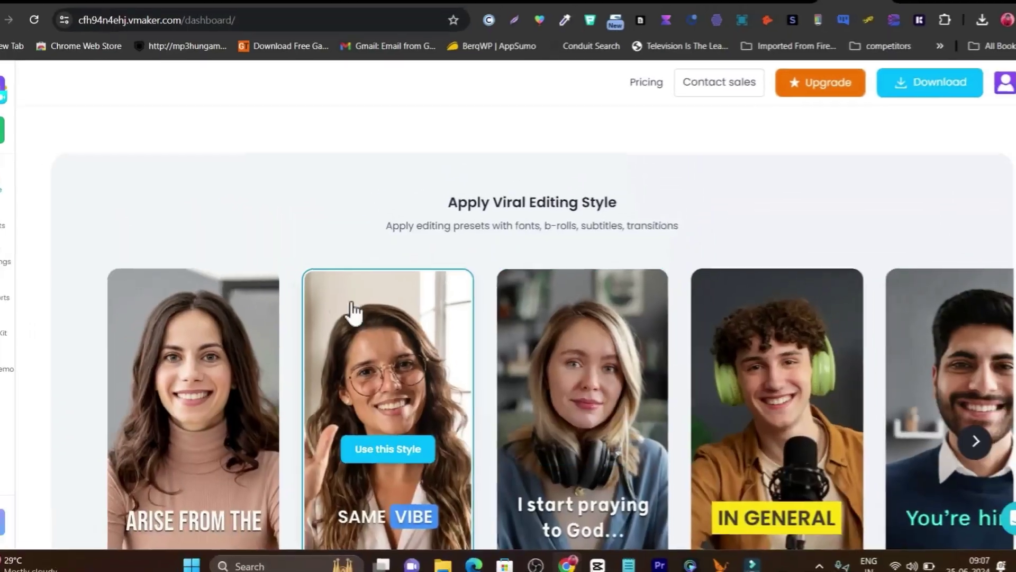
{"action": "scroll", "coordinate": [296, 321], "scroll_direction": "down", "scroll_amount": 1}
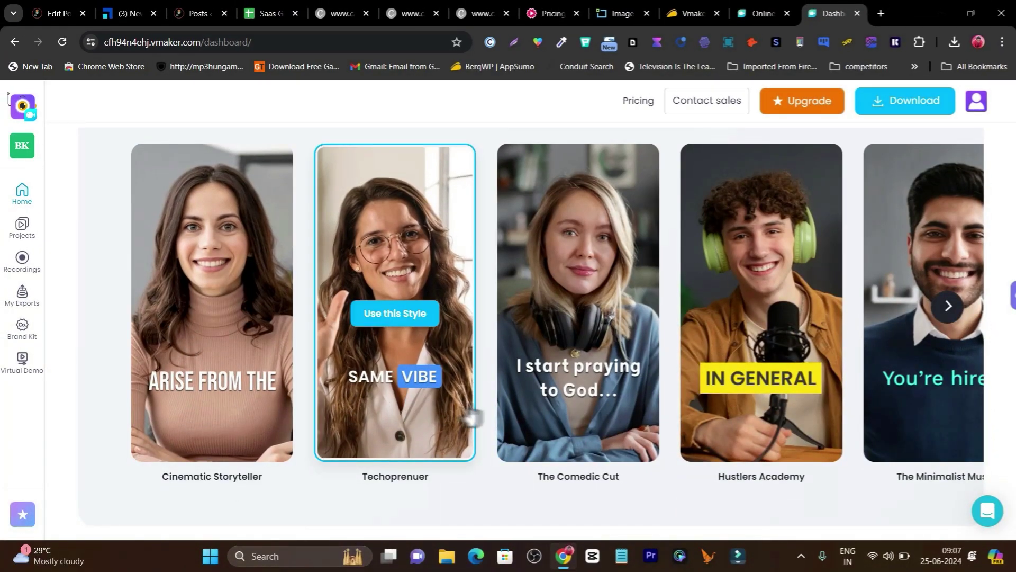
{"action": "left_click", "coordinate": [949, 307]}
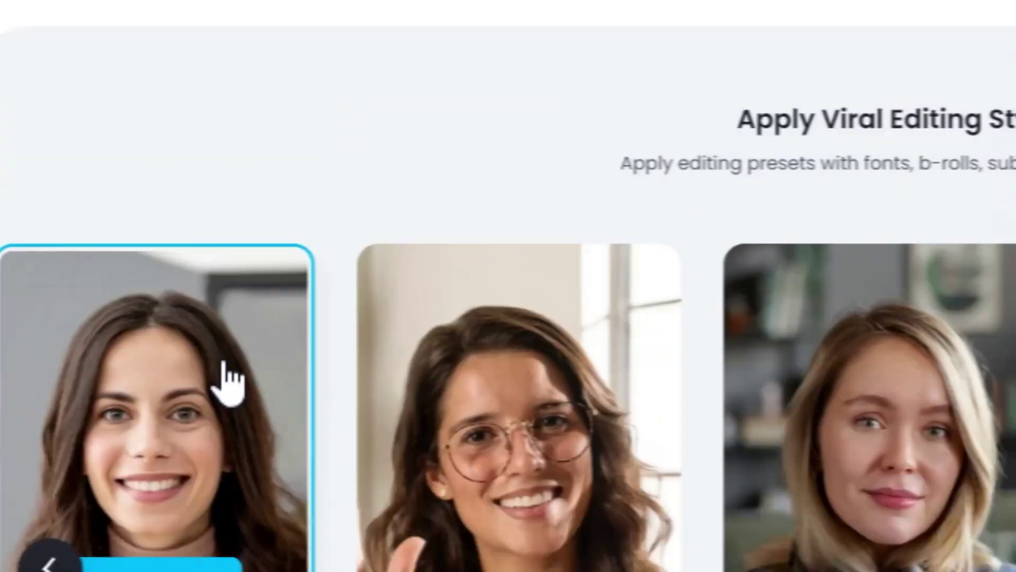
{"action": "scroll", "coordinate": [709, 376], "scroll_direction": "down", "scroll_amount": 5}
{"action": "scroll", "coordinate": [577, 212], "scroll_direction": "up", "scroll_amount": 1}
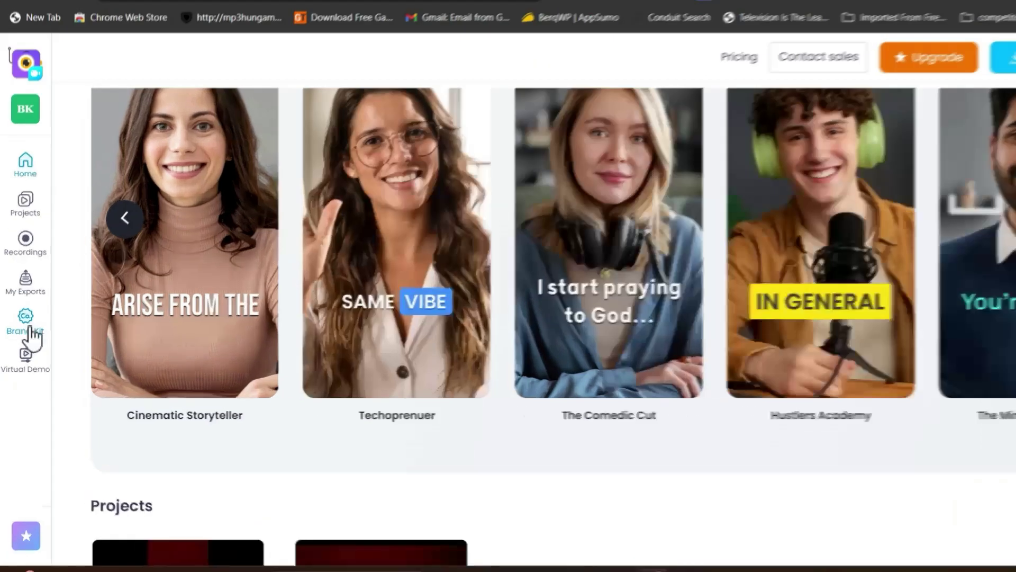
- Scroll the Brand Kit page's Starter, Team and Enterprise upgrade options, then go to Virtual Demo
{"action": "left_click", "coordinate": [26, 338]}
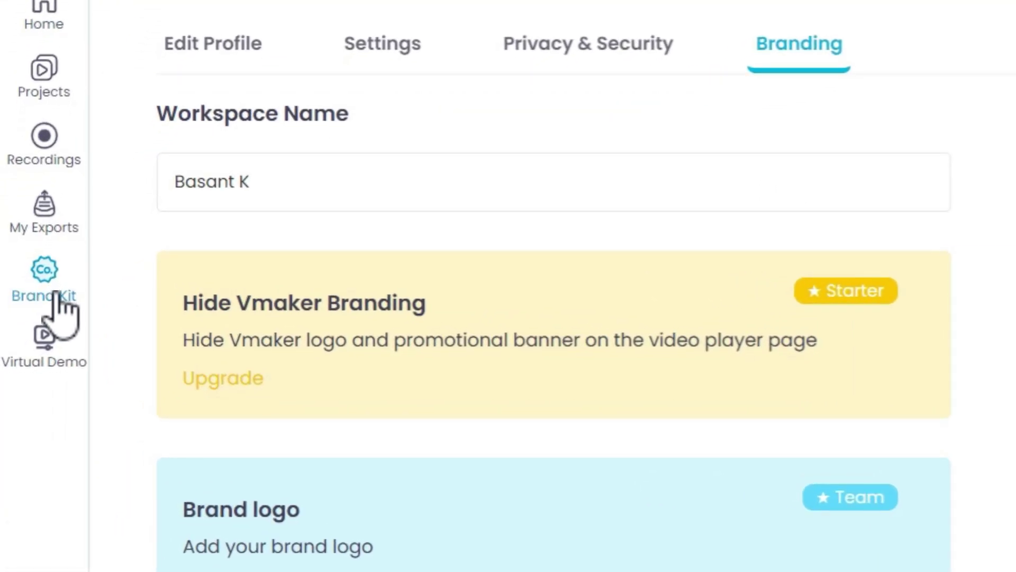
{"action": "scroll", "coordinate": [234, 346], "scroll_direction": "down", "scroll_amount": 4}
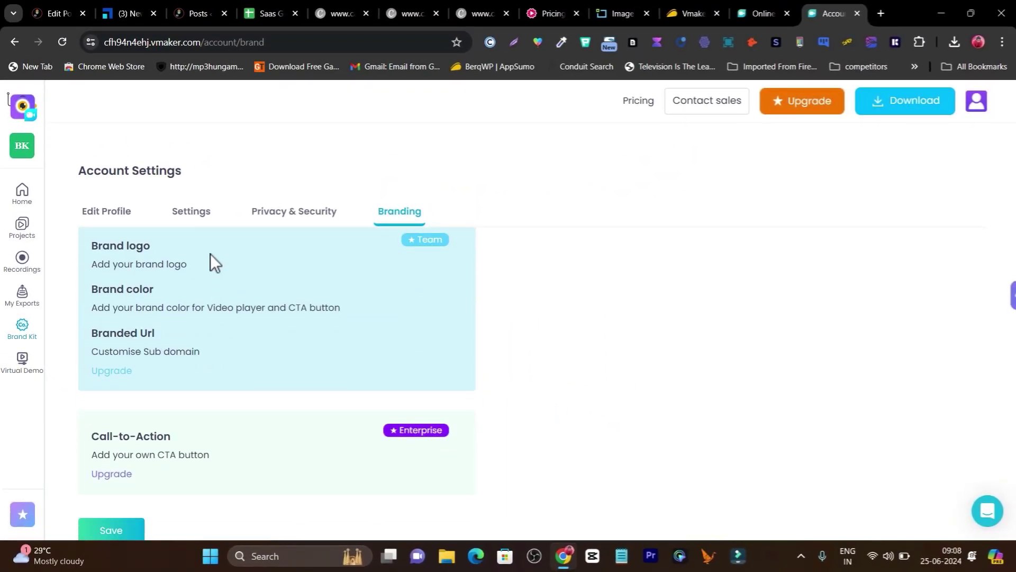
{"action": "scroll", "coordinate": [229, 405], "scroll_direction": "down", "scroll_amount": 1}
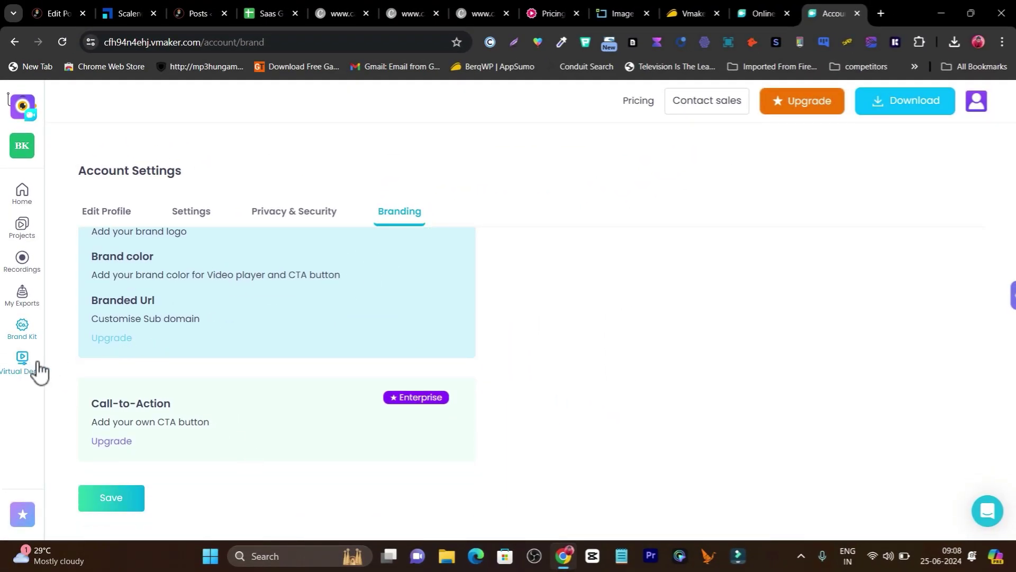
{"action": "left_click", "coordinate": [23, 360]}
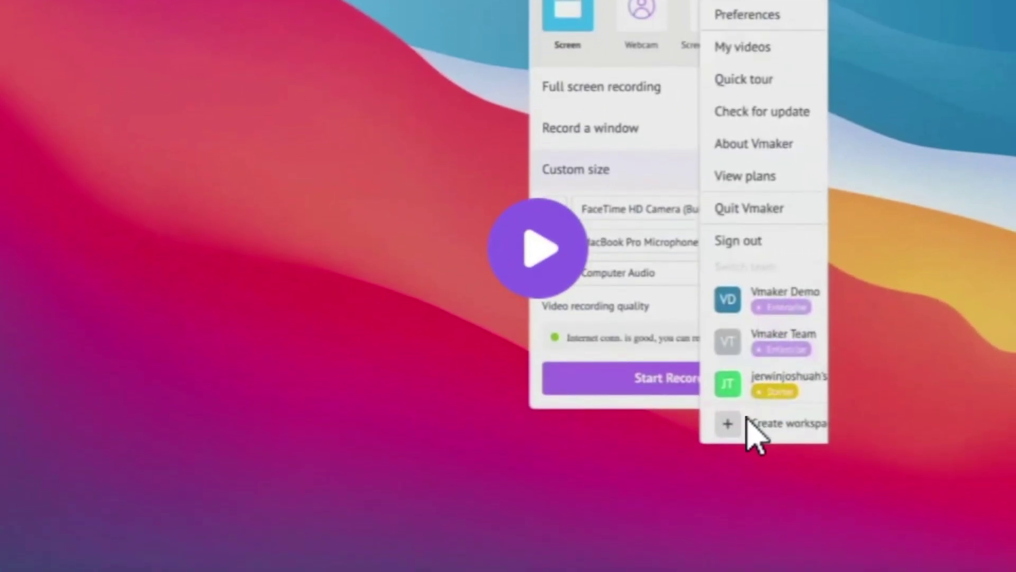
- Play the virtual demo and browse the Home dashboard, then return to the AppSumo pricing page
{"action": "left_click", "coordinate": [537, 301]}
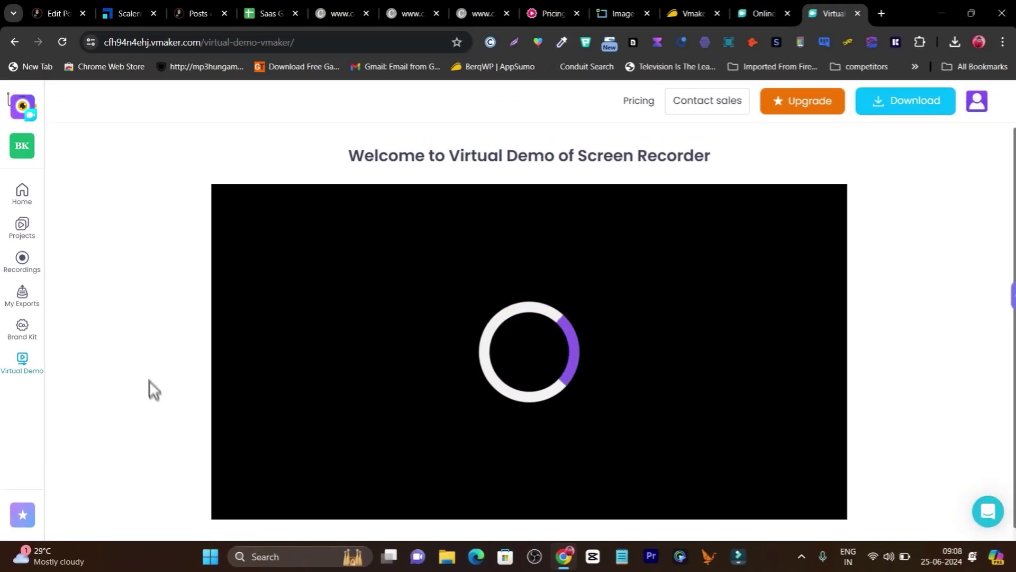
{"action": "left_click", "coordinate": [25, 203]}
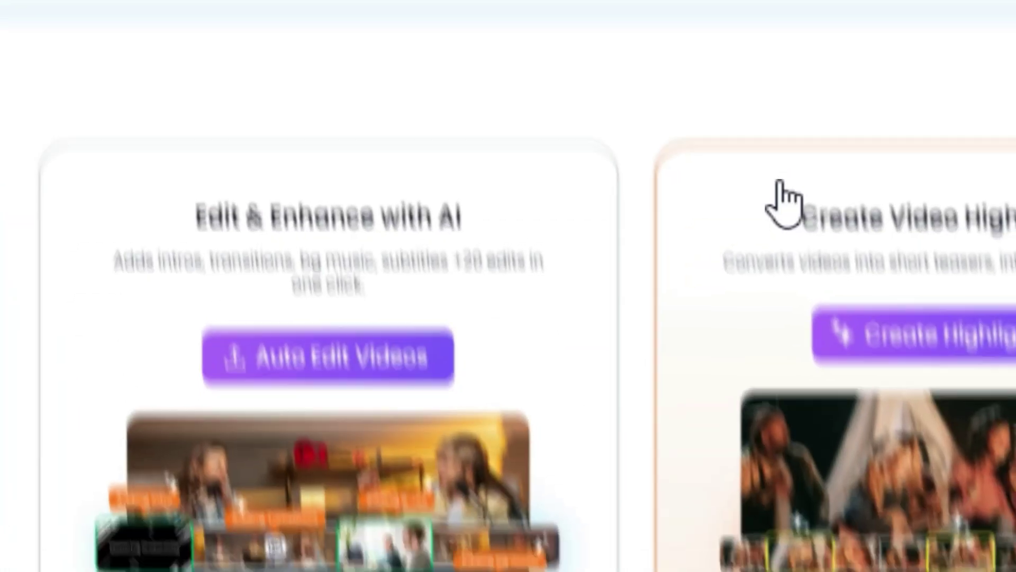
{"action": "scroll", "coordinate": [783, 199], "scroll_direction": "down", "scroll_amount": 5}
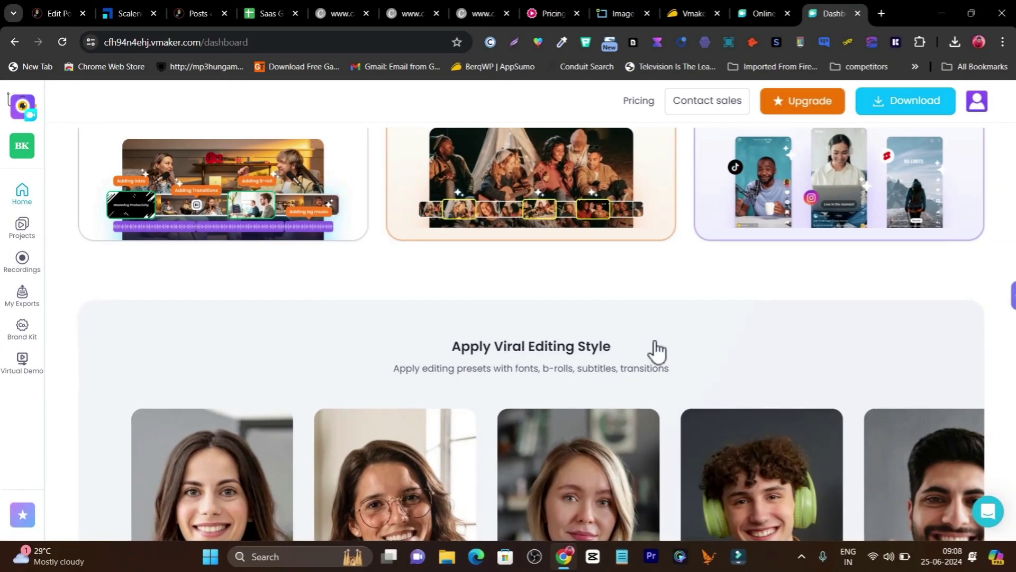
{"action": "scroll", "coordinate": [664, 363], "scroll_direction": "down", "scroll_amount": 7}
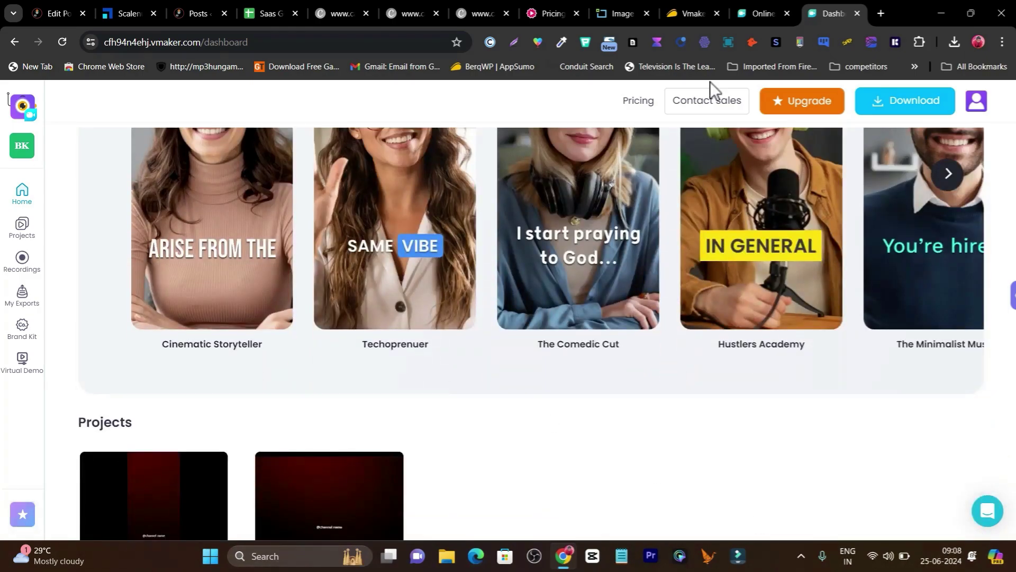
{"action": "left_click", "coordinate": [688, 13]}
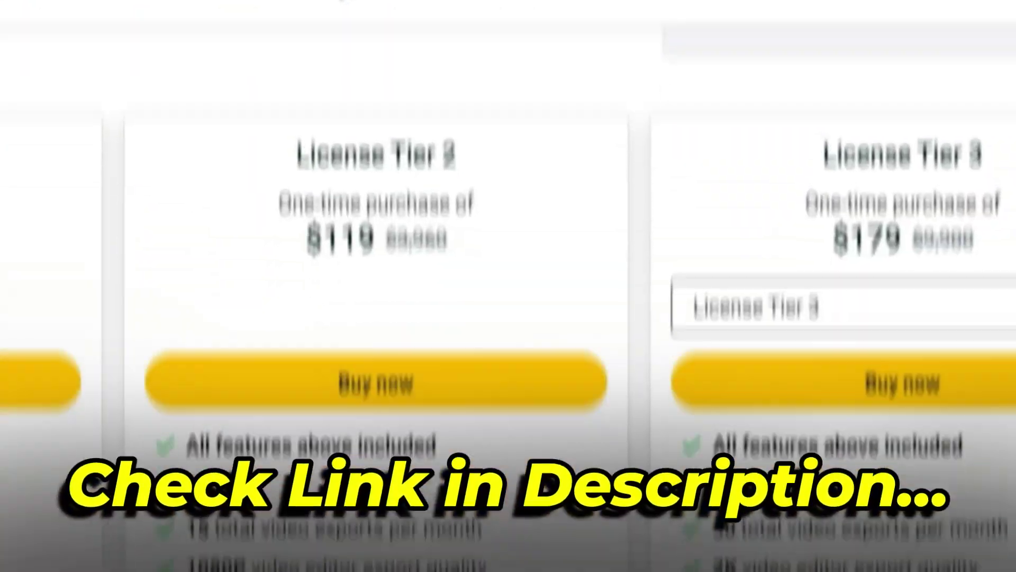
- Scroll to the License Tier 1–3 feature lists, showing 60, 90 and 120 monthly subtitle minutes
{"action": "scroll", "coordinate": [641, 307], "scroll_direction": "up", "scroll_amount": 5}
{"action": "scroll", "coordinate": [654, 168], "scroll_direction": "down", "scroll_amount": 6}
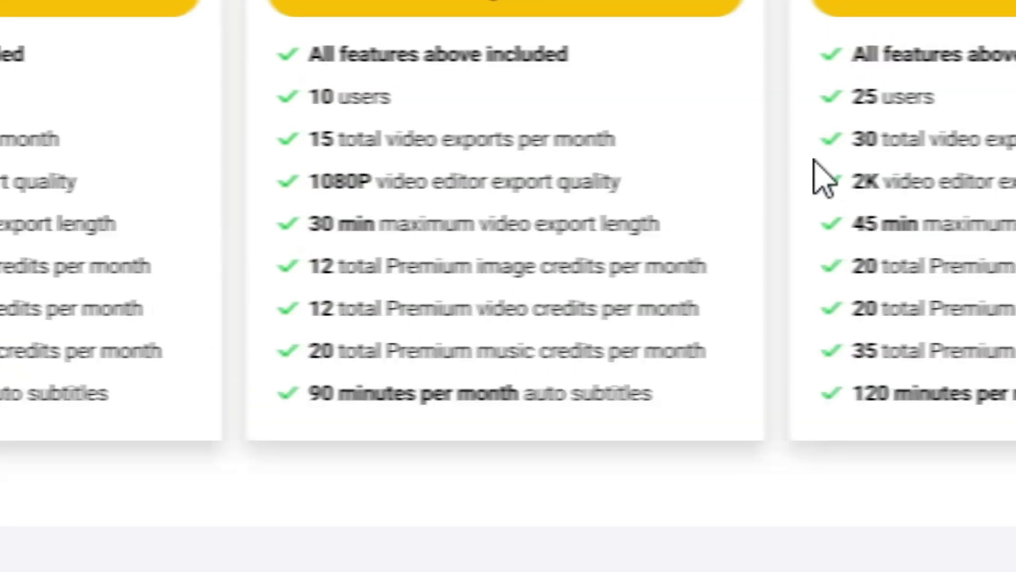
{"action": "scroll", "coordinate": [657, 254], "scroll_direction": "up", "scroll_amount": 3}
{"action": "scroll", "coordinate": [643, 318], "scroll_direction": "down", "scroll_amount": 2}
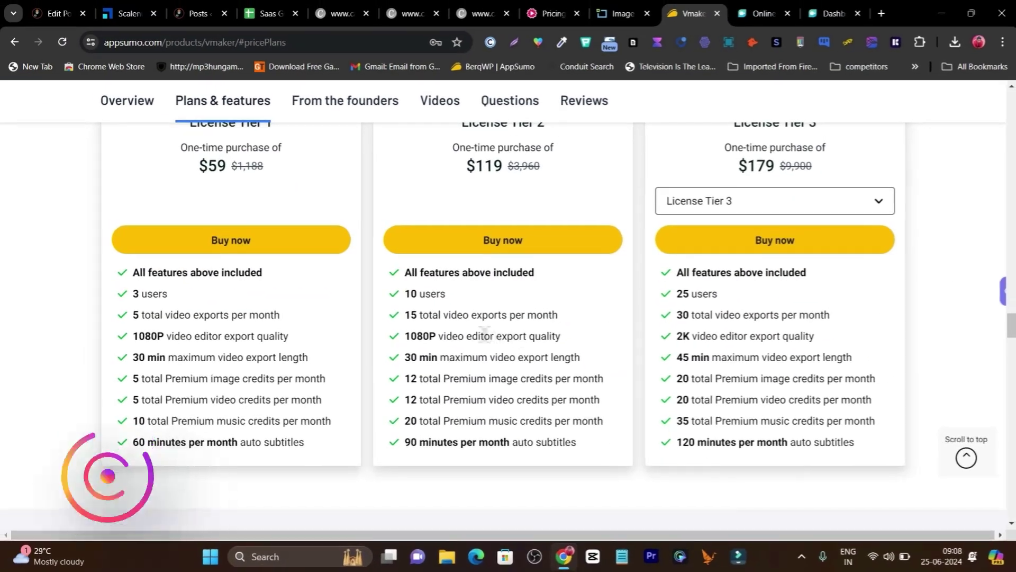